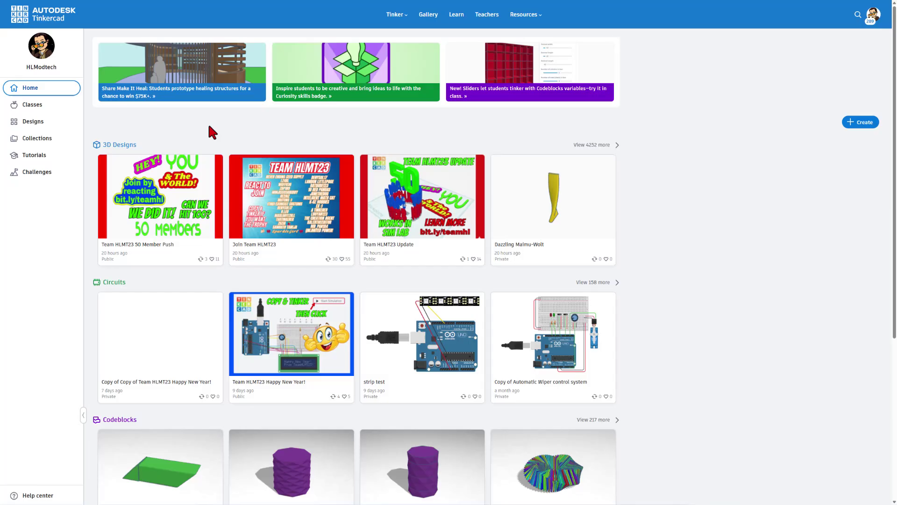
# Create a new blank 3D design from the dashboard's Create menu
pyautogui.click(859, 122)
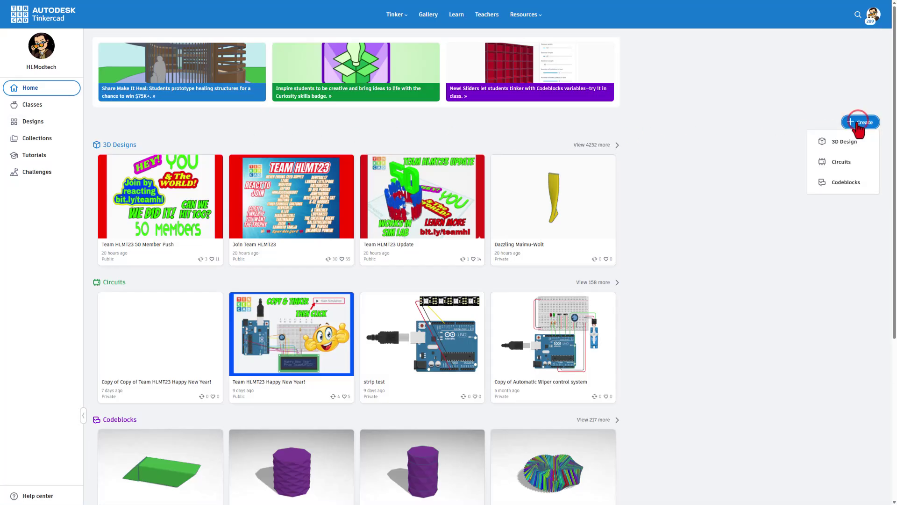
pyautogui.click(843, 142)
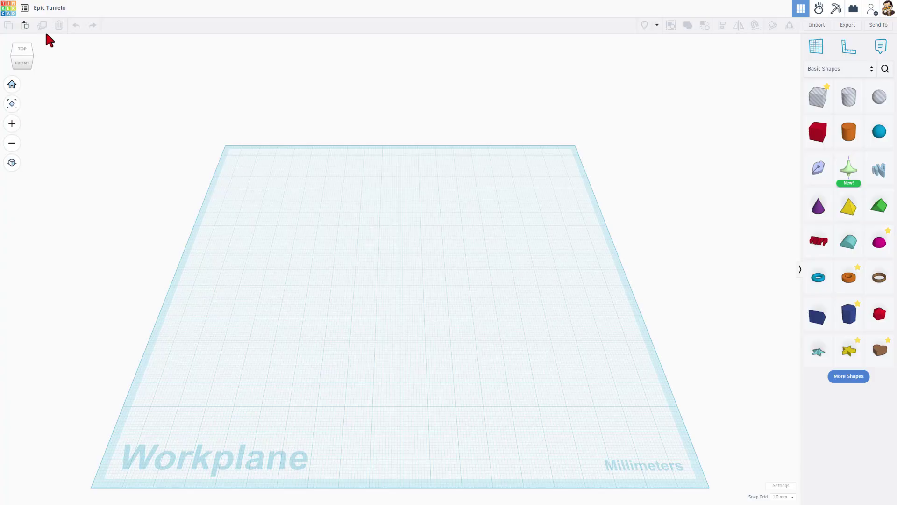
# Rename the design to 'twisty fidget' and orbit the workplane to a flatter angle
pyautogui.click(49, 8)
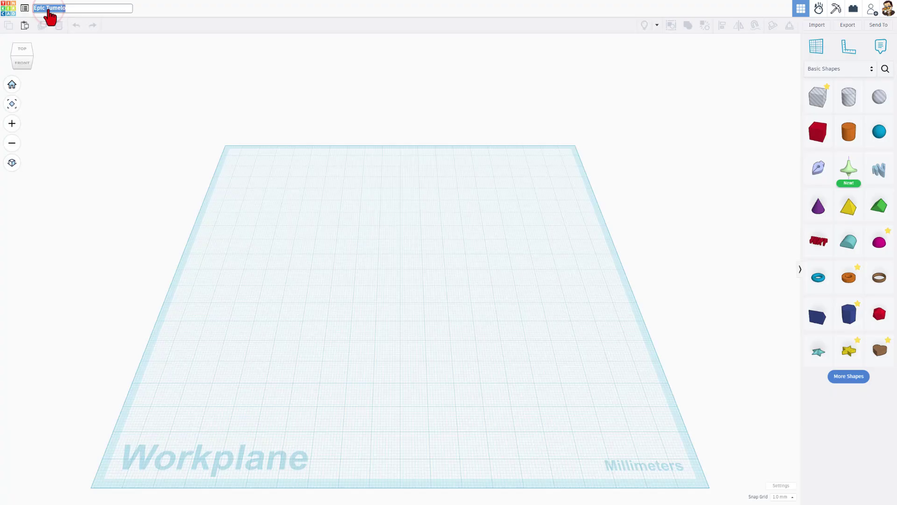
pyautogui.write('twisty fidget')
pyautogui.moveTo(389, 265)
pyautogui.mouseDown(button='right')
pyautogui.moveTo(400, 264)
pyautogui.moveTo(388, 260)
pyautogui.mouseUp(button='right')
pyautogui.moveTo(486, 266); pyautogui.dragTo(615, 234, button='right')
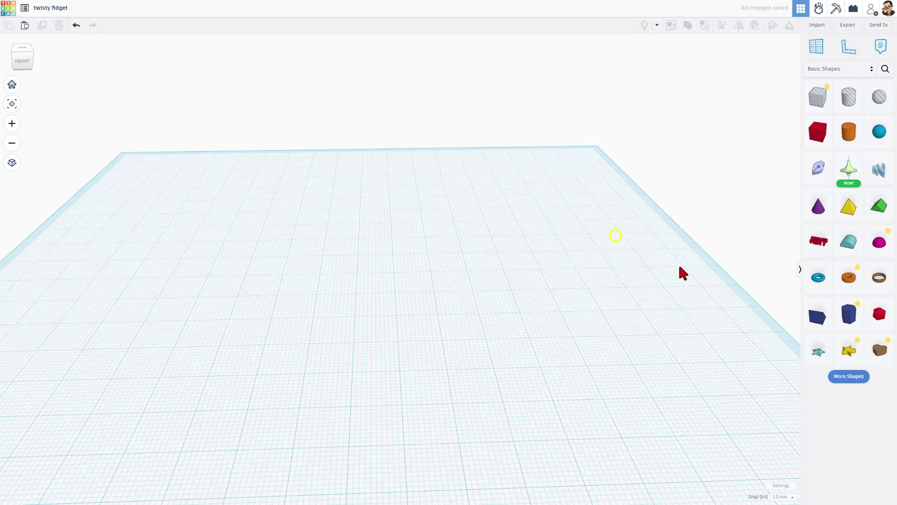
# Place a cone with height 60, base radius 14 and 128 sides, then deselect it
pyautogui.moveTo(818, 206); pyautogui.dragTo(355, 295)
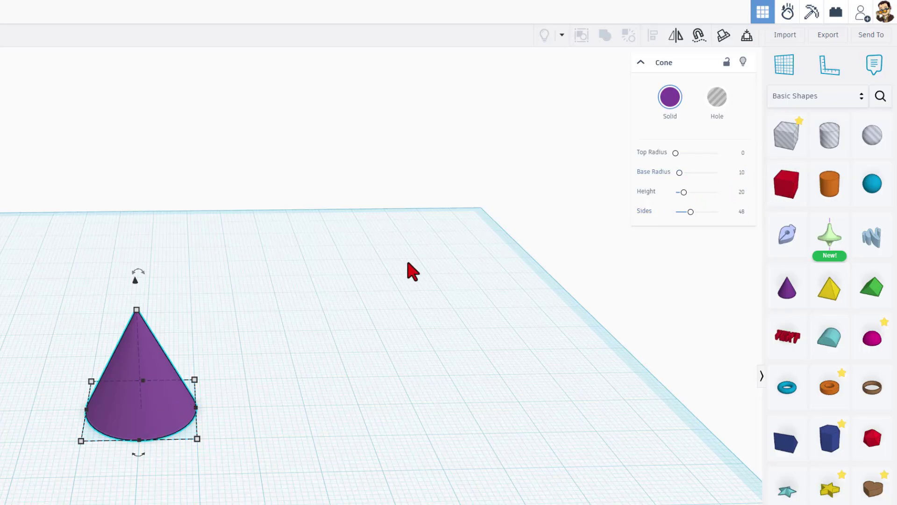
pyautogui.click(737, 192)
pyautogui.write('60')
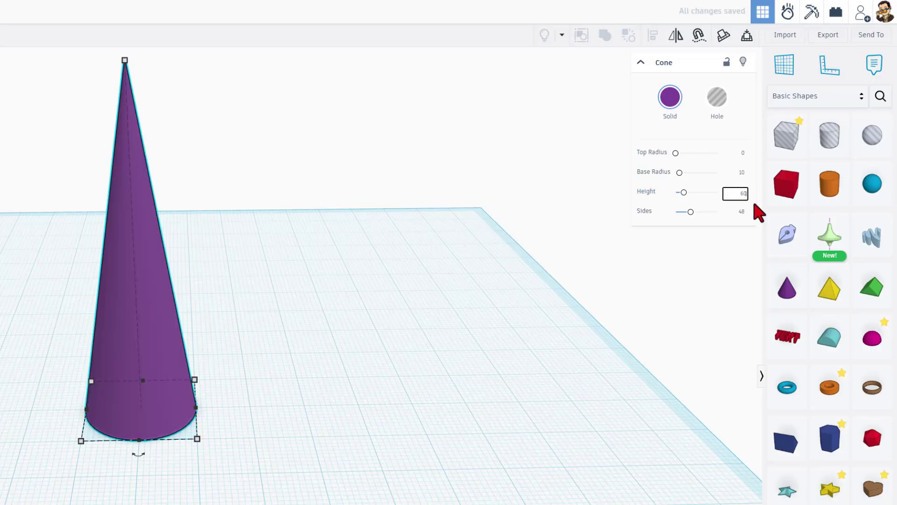
pyautogui.click(741, 174)
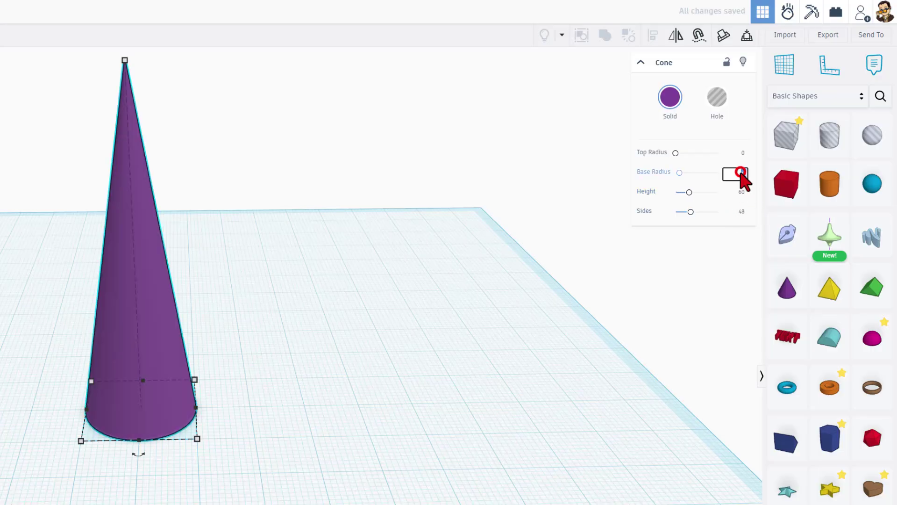
pyautogui.write('14')
pyautogui.press('Return')
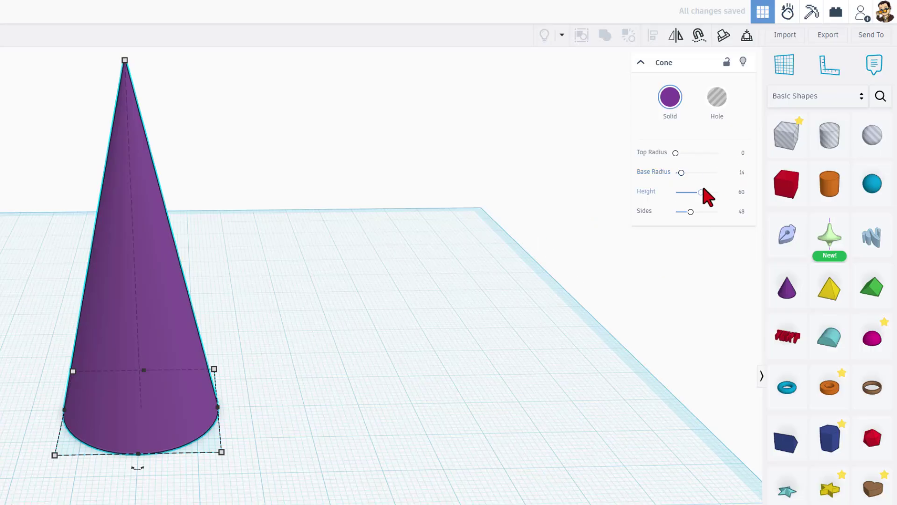
pyautogui.moveTo(692, 212); pyautogui.dragTo(718, 212)
pyautogui.scroll(-1, 163, 311)
pyautogui.click(315, 281)
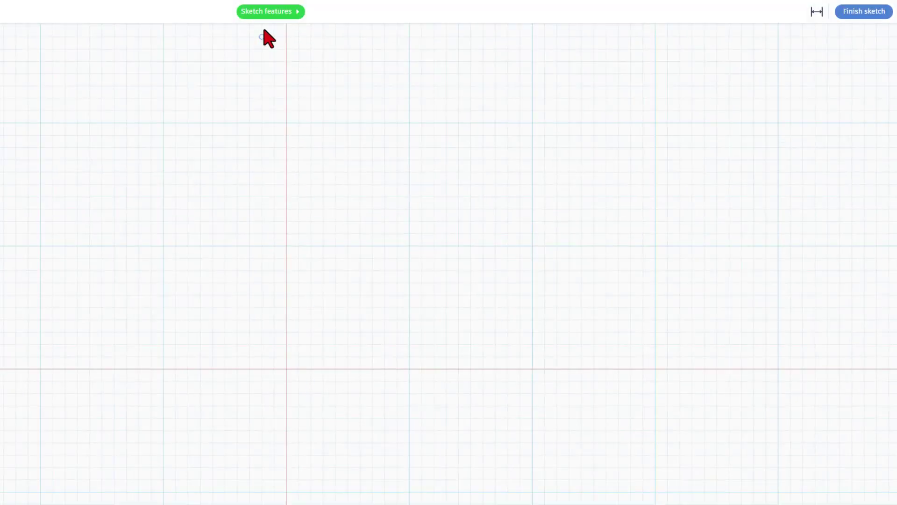
# Read the sketching help pages from Smooth Curve Tool to Add Points, then close it
pyautogui.click(273, 11)
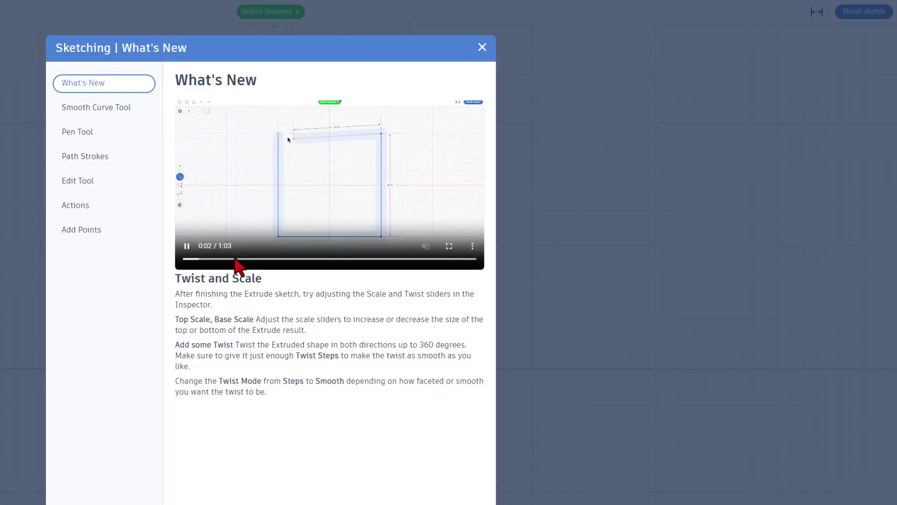
pyautogui.click(107, 113)
pyautogui.click(90, 131)
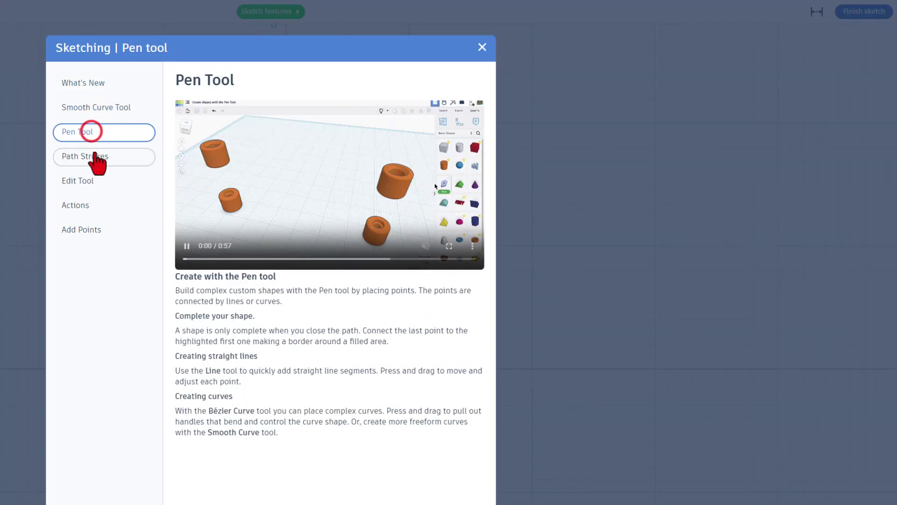
pyautogui.click(95, 150)
pyautogui.click(91, 183)
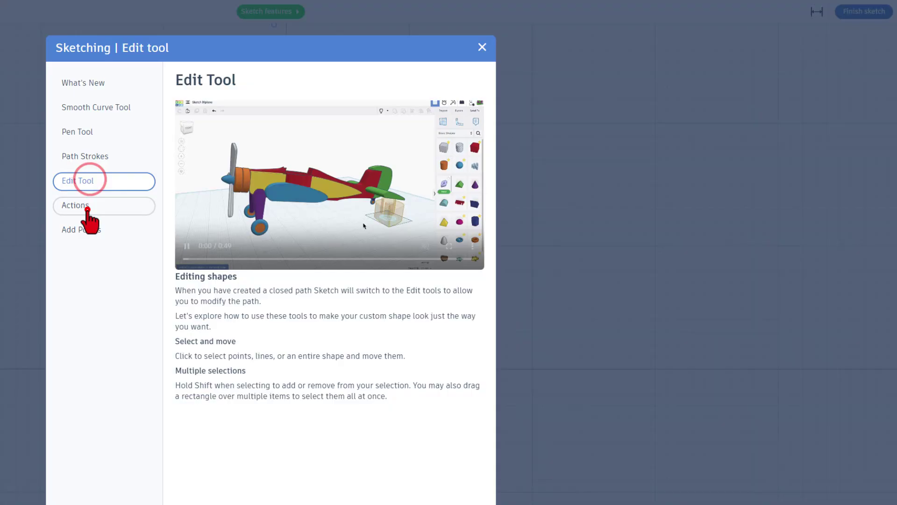
pyautogui.click(87, 206)
pyautogui.click(89, 230)
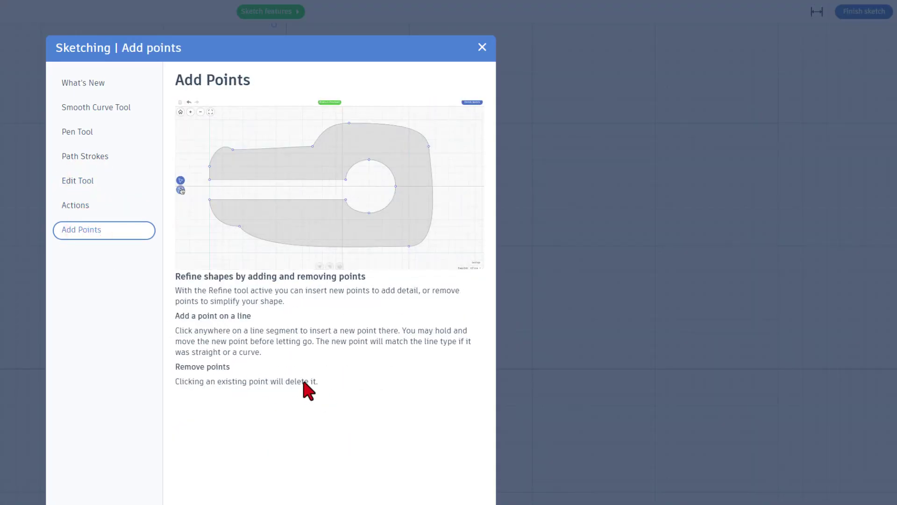
pyautogui.click(482, 46)
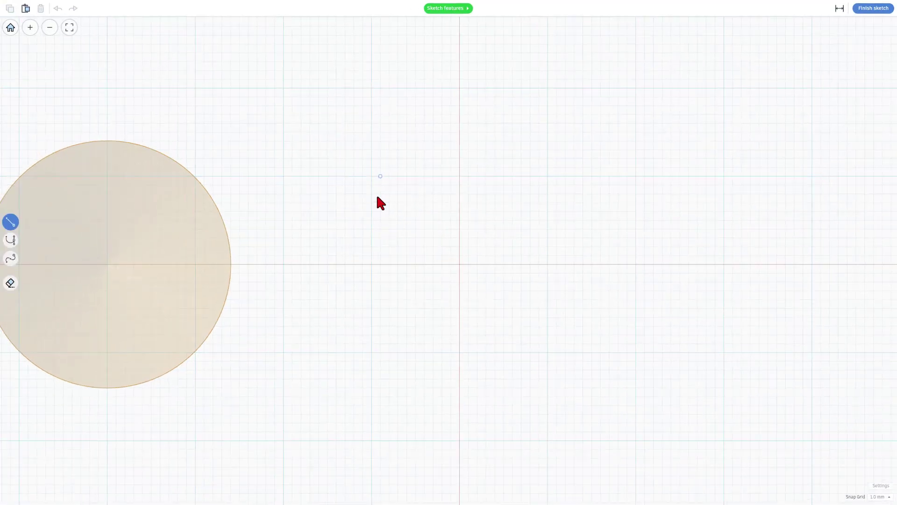
# Draw a closed 20 by 20 square with the Line tool
pyautogui.click(372, 87)
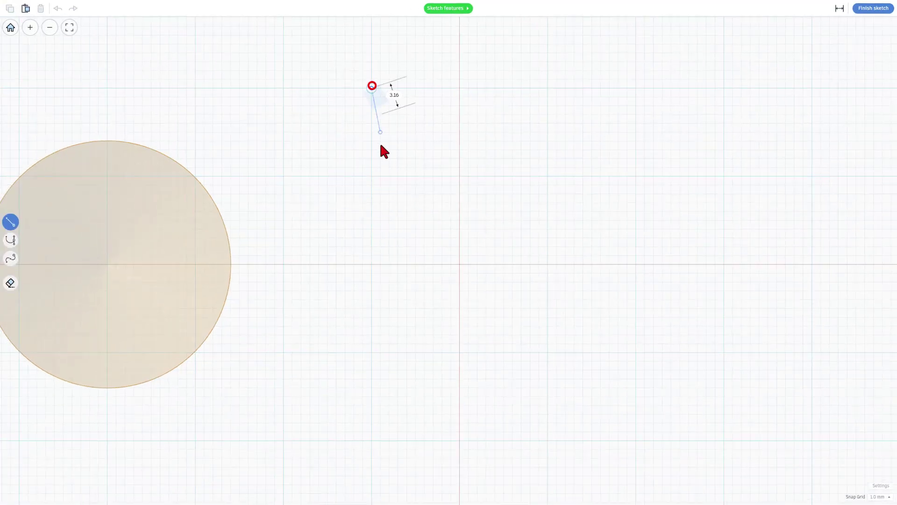
pyautogui.click(372, 263)
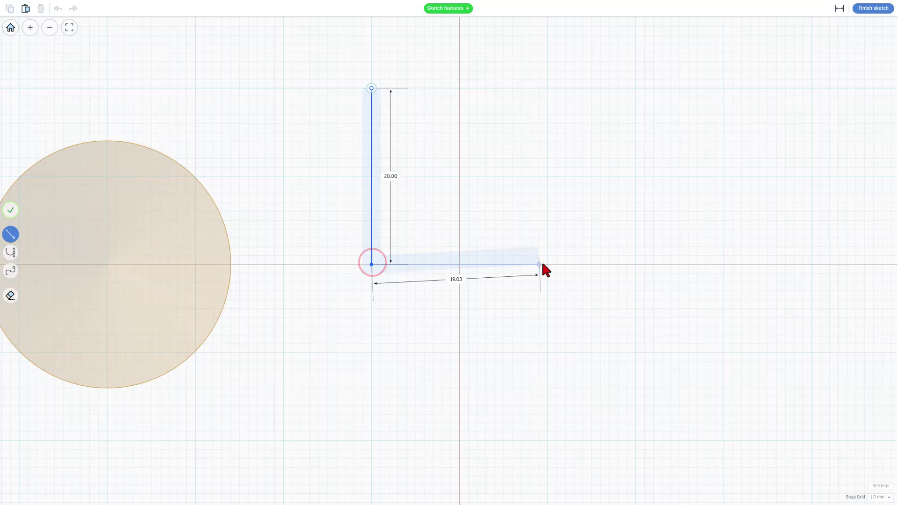
pyautogui.click(548, 264)
pyautogui.click(548, 88)
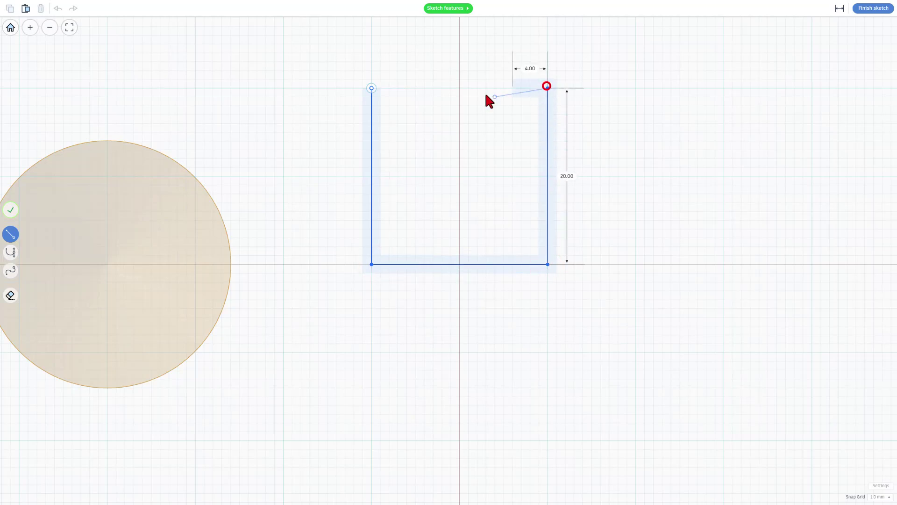
pyautogui.click(371, 88)
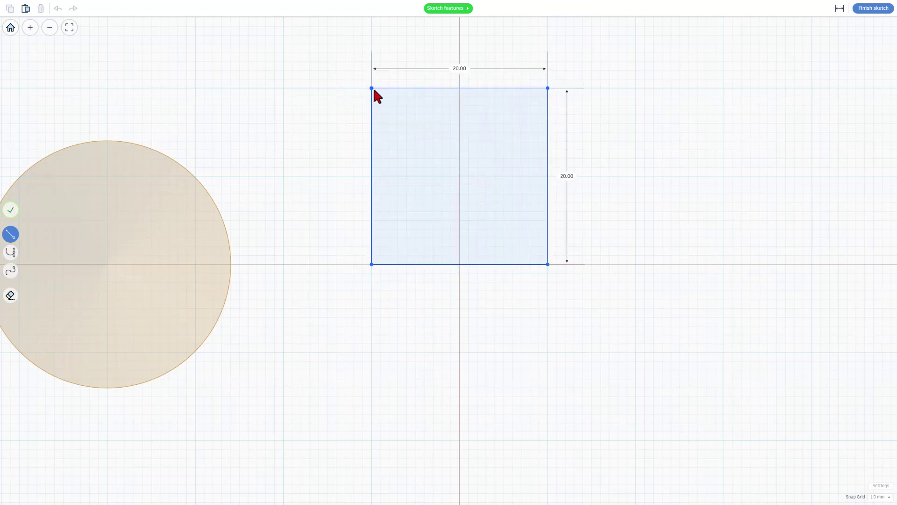
pyautogui.click(444, 164)
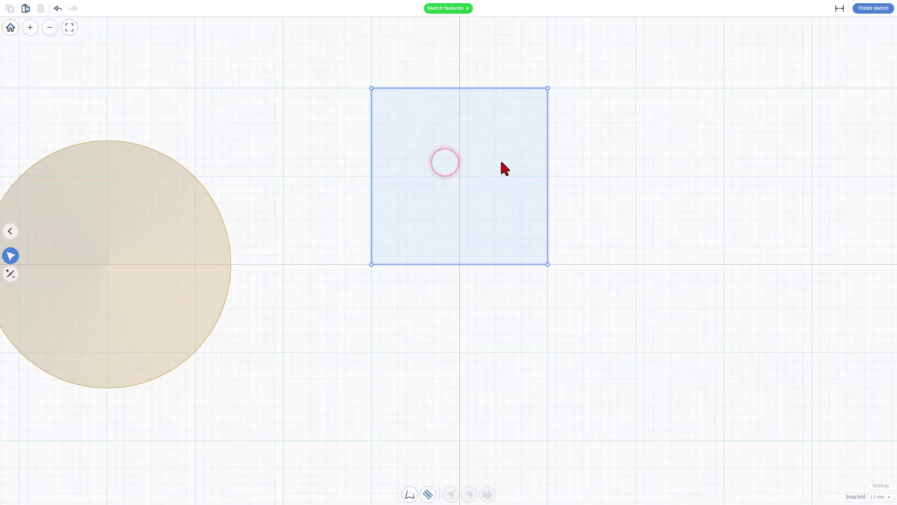
# Convert the square into a circle sized 28 by 28
pyautogui.doubleClick(452, 174)
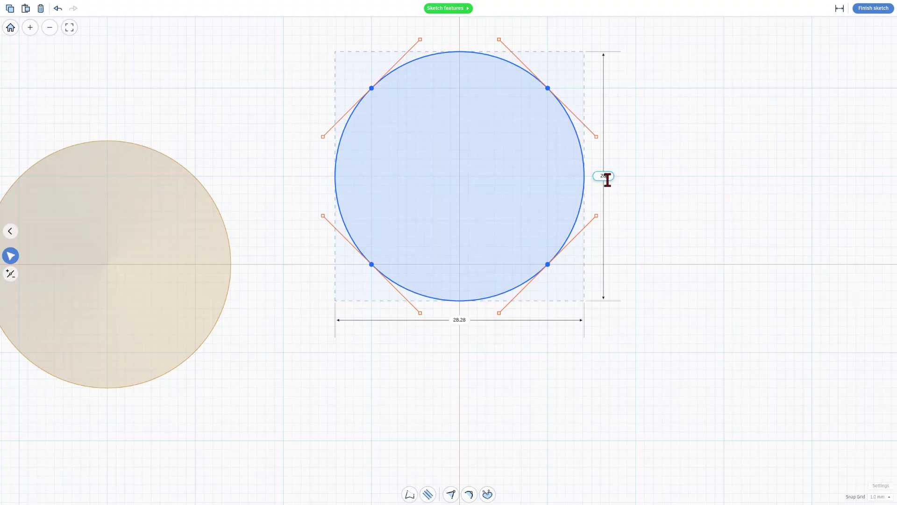
pyautogui.press('Return')
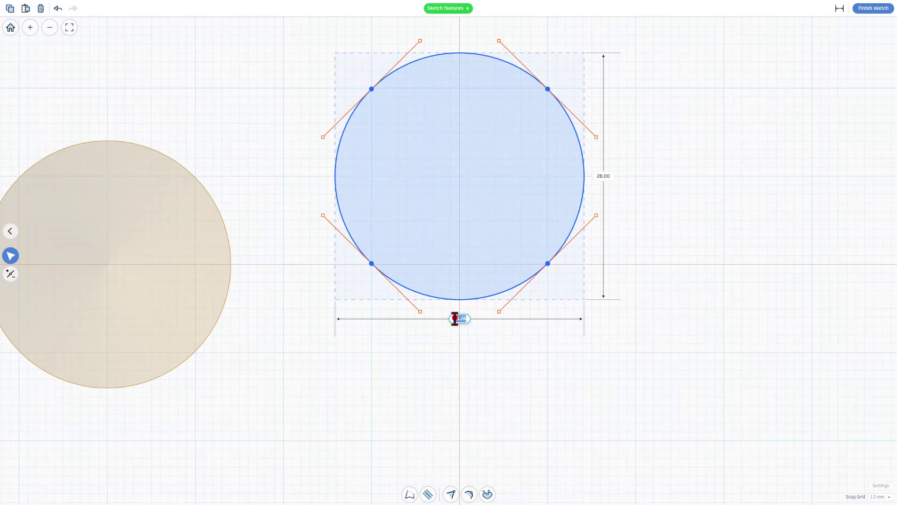
pyautogui.write('28')
pyautogui.press('Return')
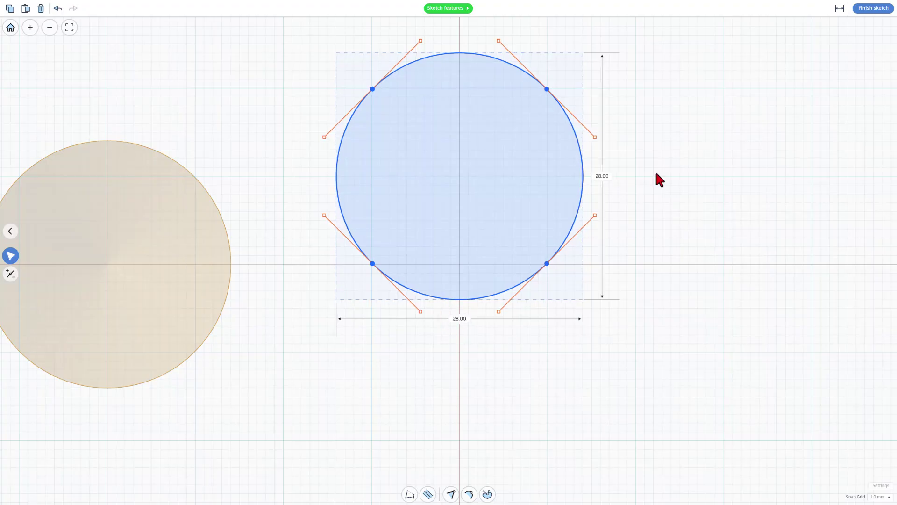
# Finish the sketch and extrude the circle 60 tall, tapering it to a point
pyautogui.click(881, 14)
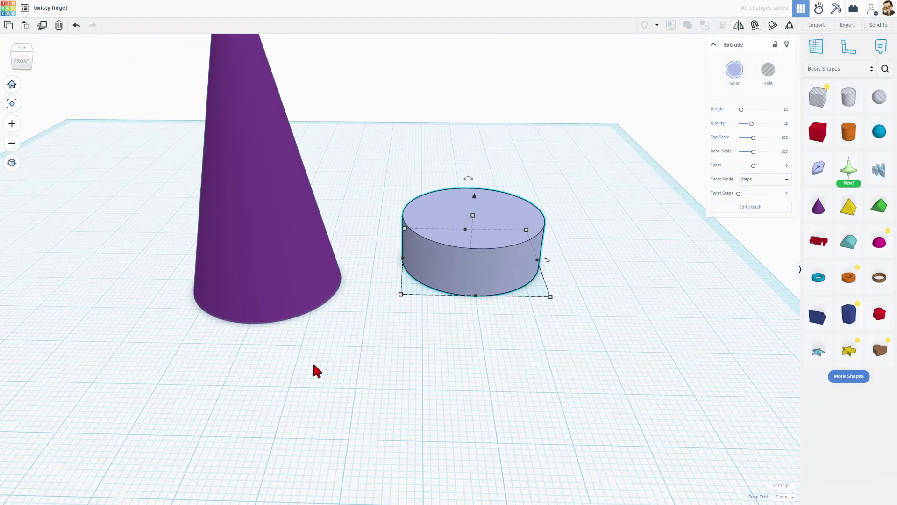
pyautogui.moveTo(453, 204); pyautogui.dragTo(466, 243)
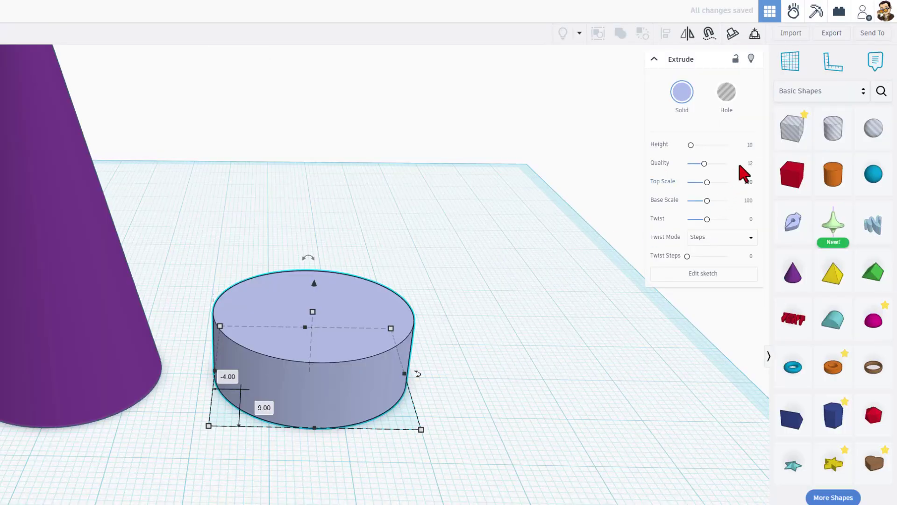
pyautogui.click(750, 145)
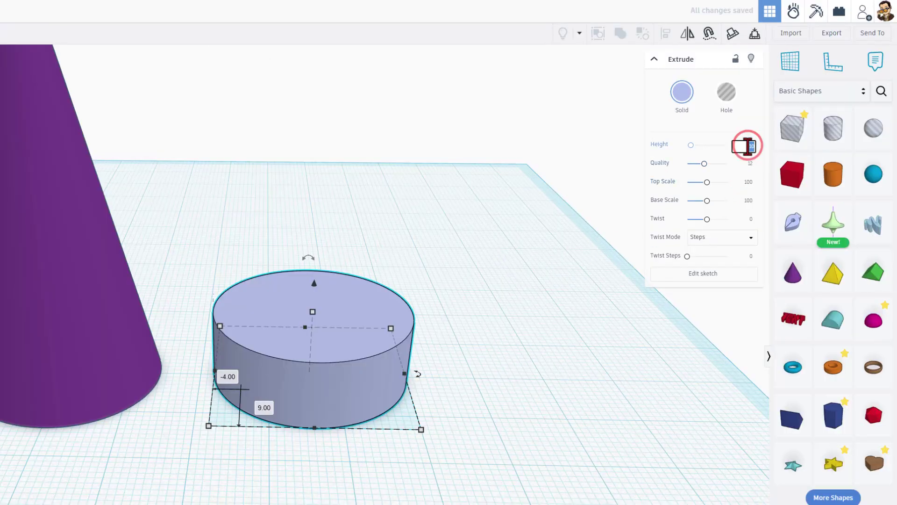
pyautogui.write('50')
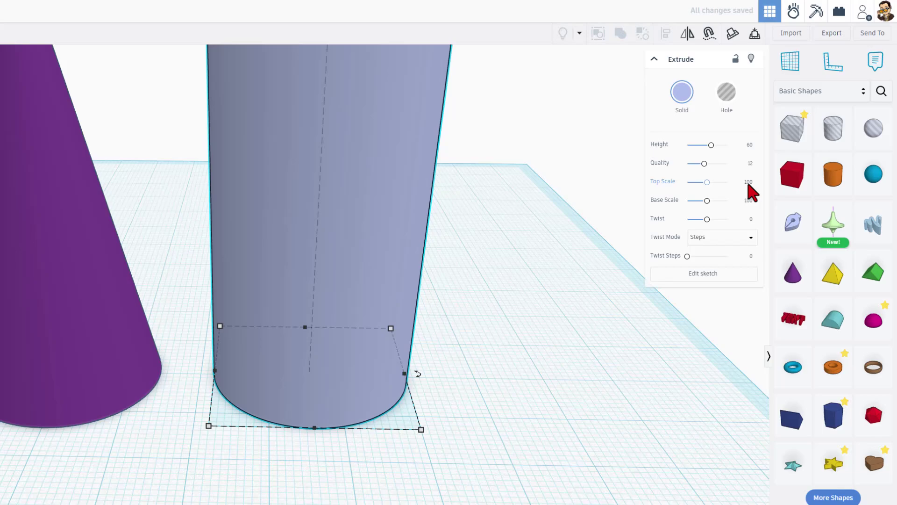
pyautogui.write('0')
pyautogui.press('Return')
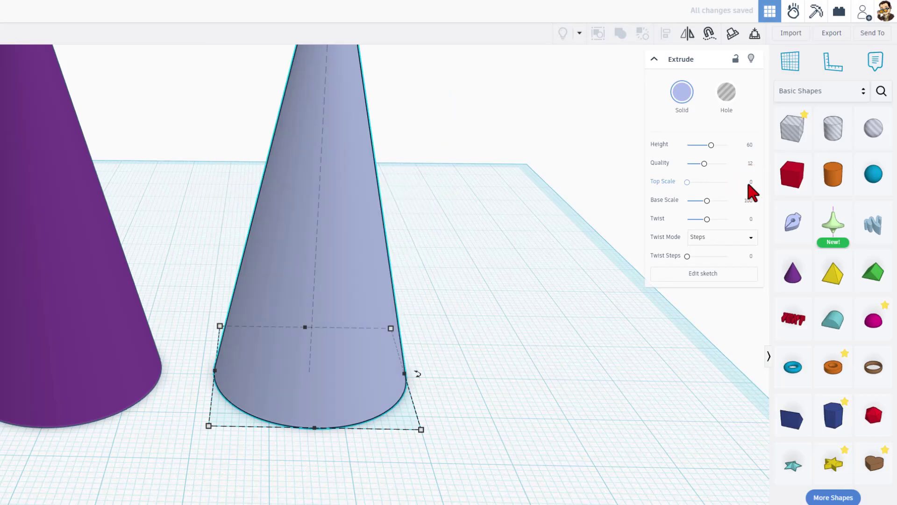
# Position the lavender cone near the purple cone and add a new Sketch shape
pyautogui.scroll(-3, 494, 290)
pyautogui.moveTo(381, 369); pyautogui.dragTo(366, 357)
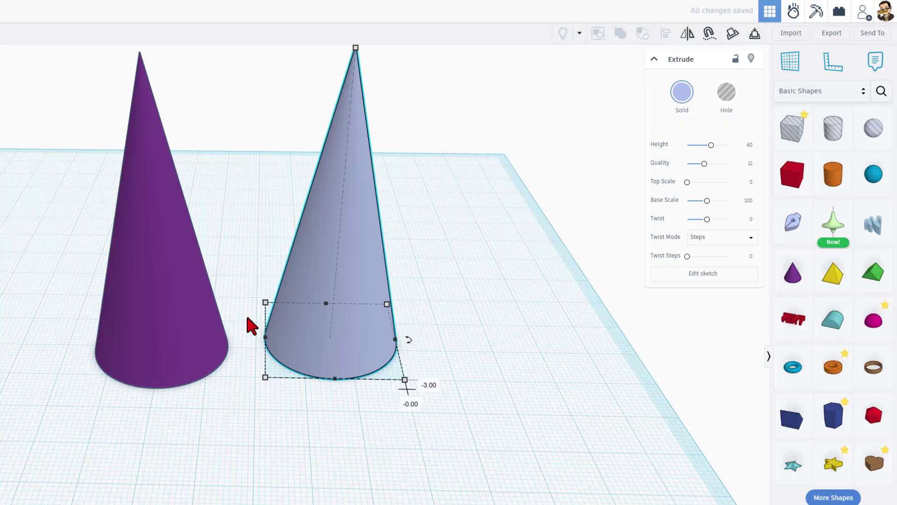
pyautogui.moveTo(256, 349); pyautogui.dragTo(430, 259)
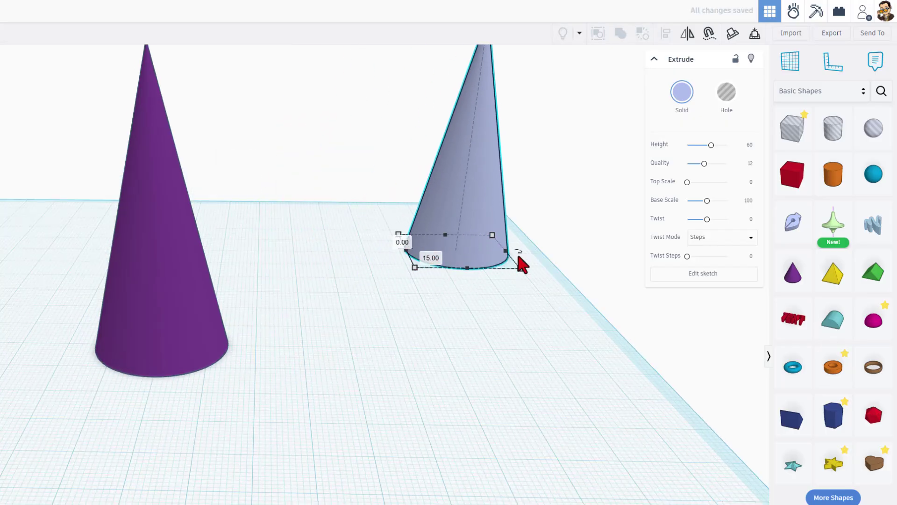
pyautogui.moveTo(784, 233)
pyautogui.mouseDown()
pyautogui.moveTo(347, 245)
pyautogui.moveTo(291, 336)
pyautogui.moveTo(326, 351)
pyautogui.moveTo(298, 348)
pyautogui.mouseUp()
# Draw a 22 mm vertical line with width 2.0 and round caps, then finish the sketch
pyautogui.scroll(3, 308, 343)
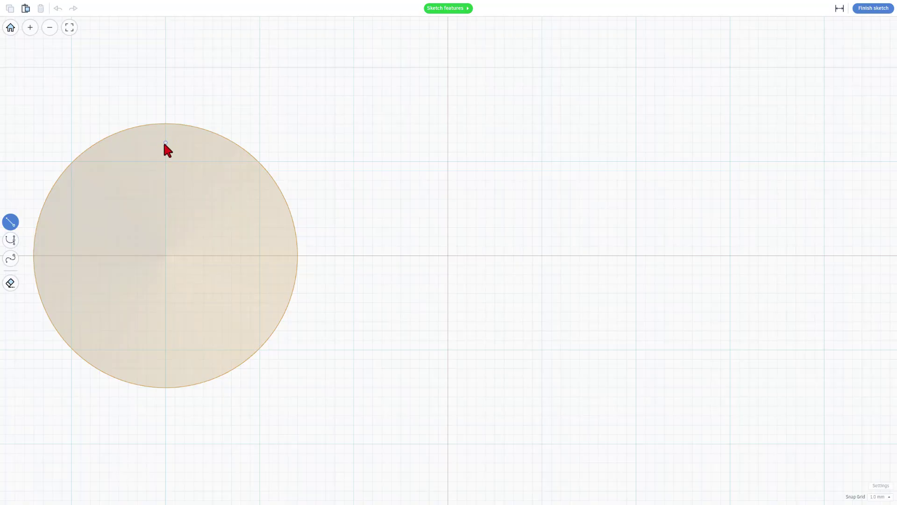
pyautogui.click(166, 152)
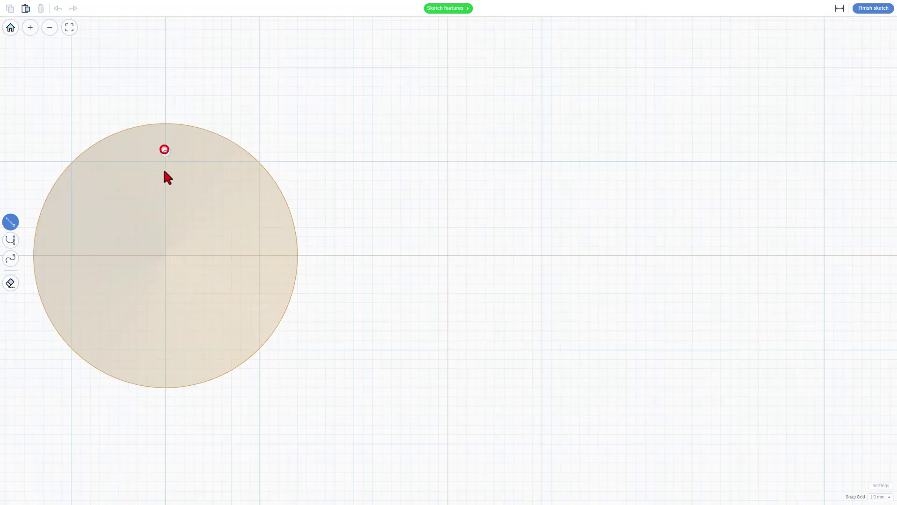
pyautogui.click(166, 359)
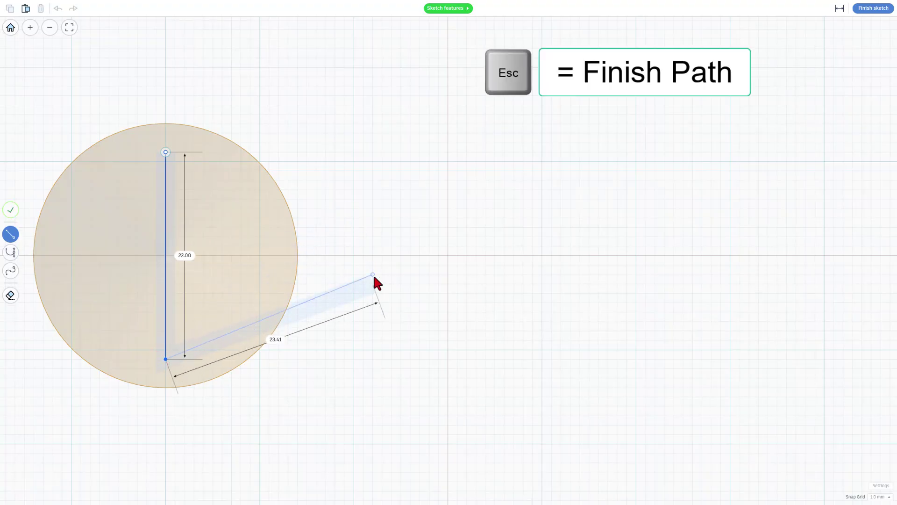
pyautogui.press('Escape')
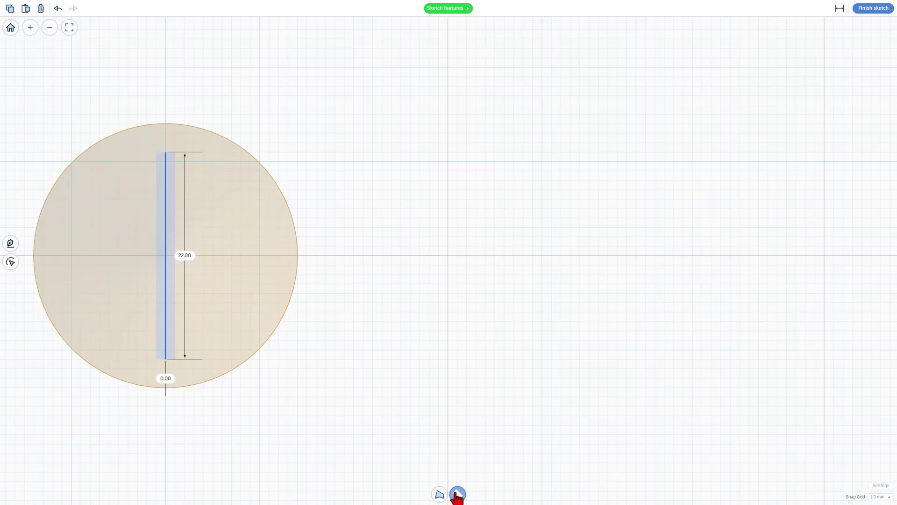
pyautogui.click(458, 494)
pyautogui.click(506, 473)
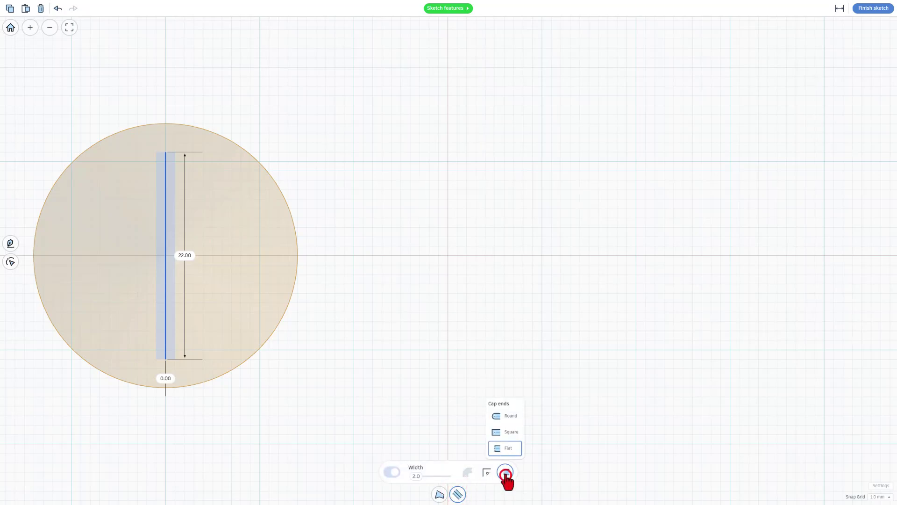
pyautogui.click(502, 419)
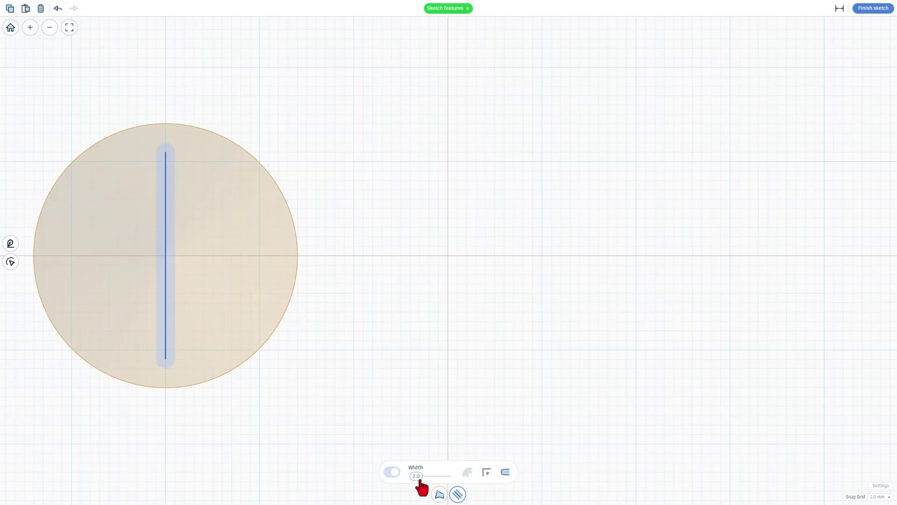
pyautogui.click(870, 9)
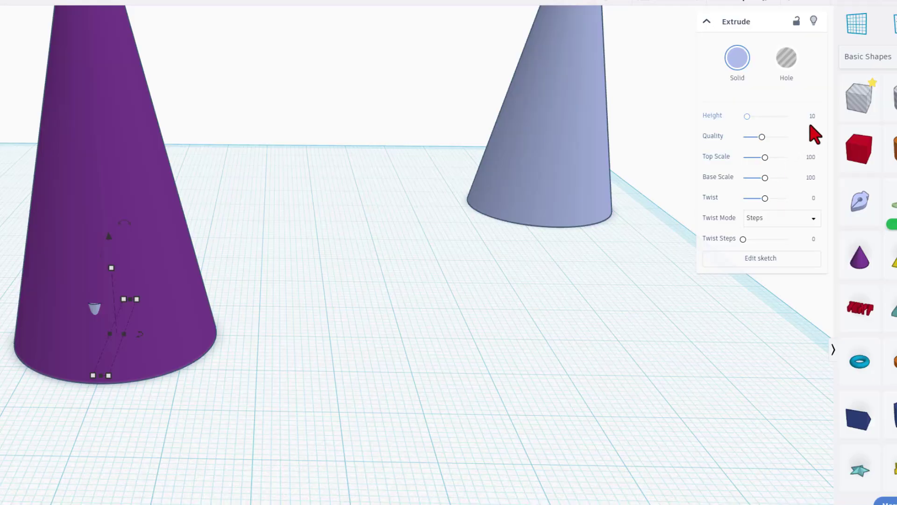
# Set the blade extrusion to height 60 with a 90° twist in Smooth mode
pyautogui.click(812, 118)
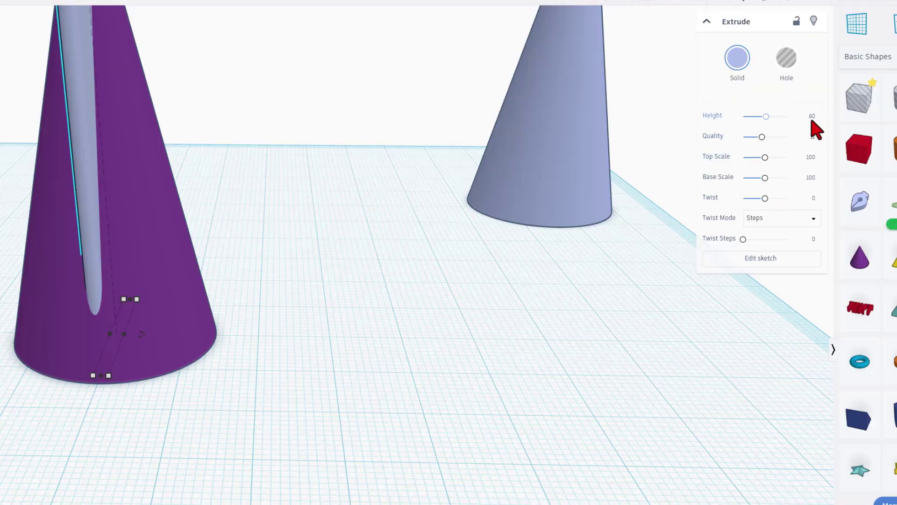
pyautogui.click(813, 200)
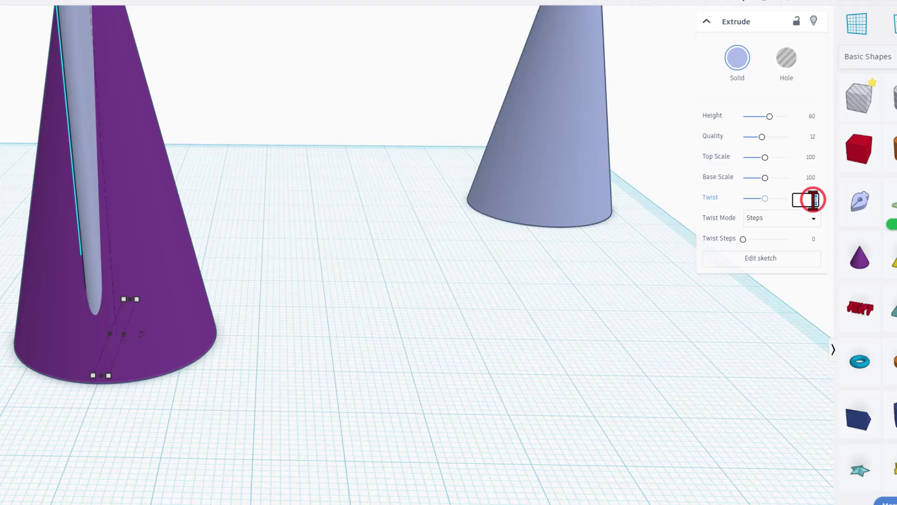
pyautogui.write('90')
pyautogui.press('Return')
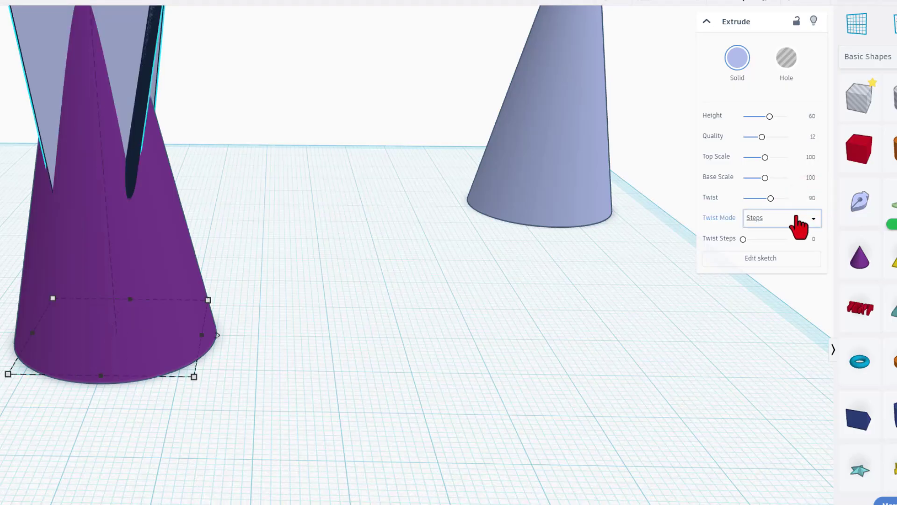
pyautogui.click(788, 218)
pyautogui.click(771, 253)
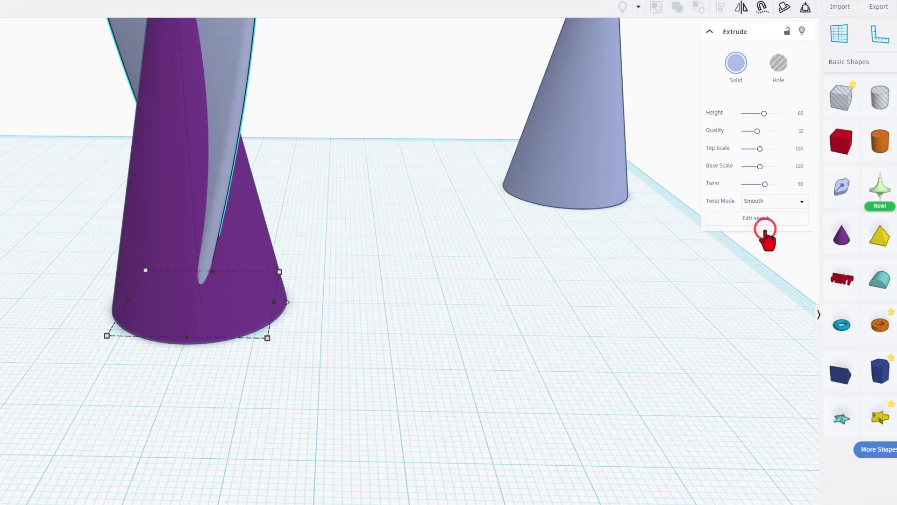
pyautogui.scroll(-3, 382, 239)
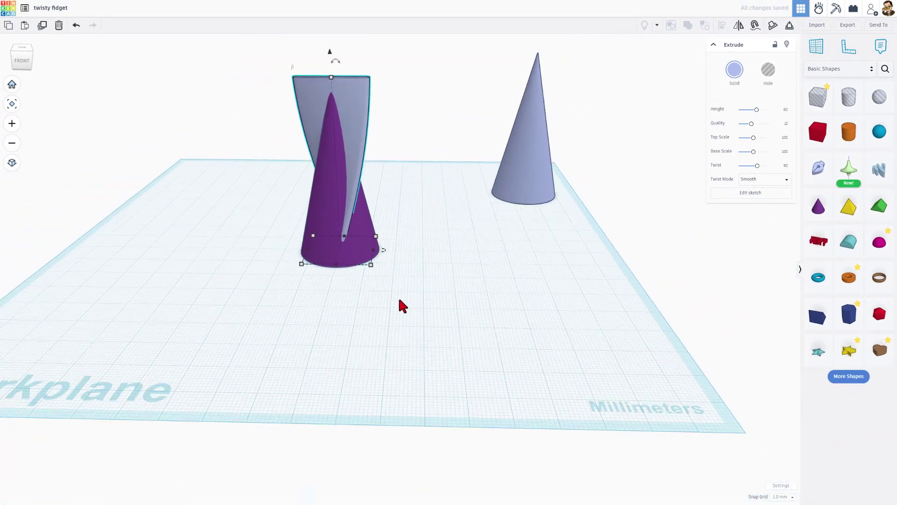
pyautogui.moveTo(400, 301); pyautogui.dragTo(377, 303, button='right')
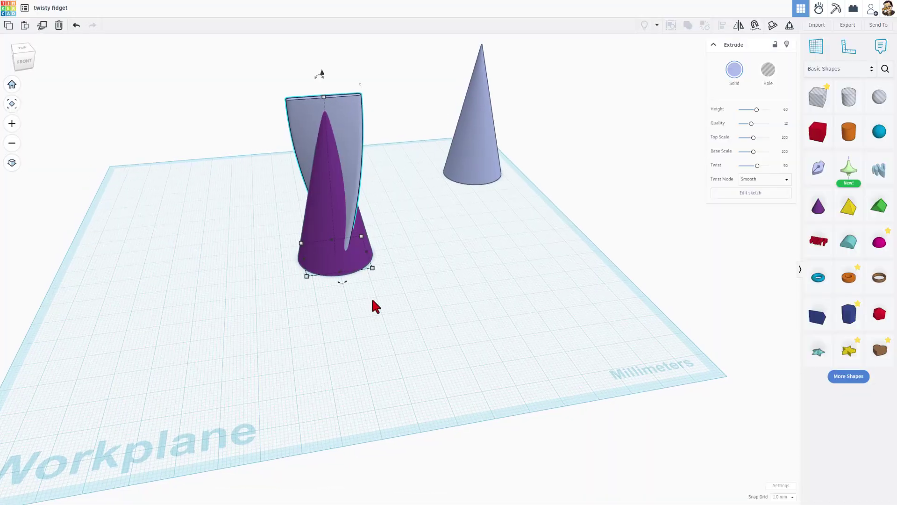
# Duplicate the blade rotated 120°, then repeat to add a third blade
pyautogui.hotkey('ctrl', 'd')
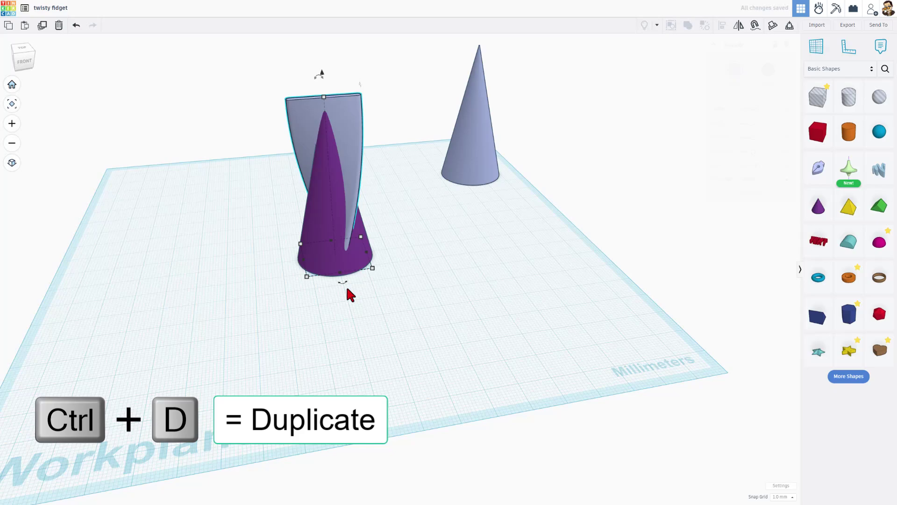
pyautogui.moveTo(344, 281); pyautogui.dragTo(533, 300)
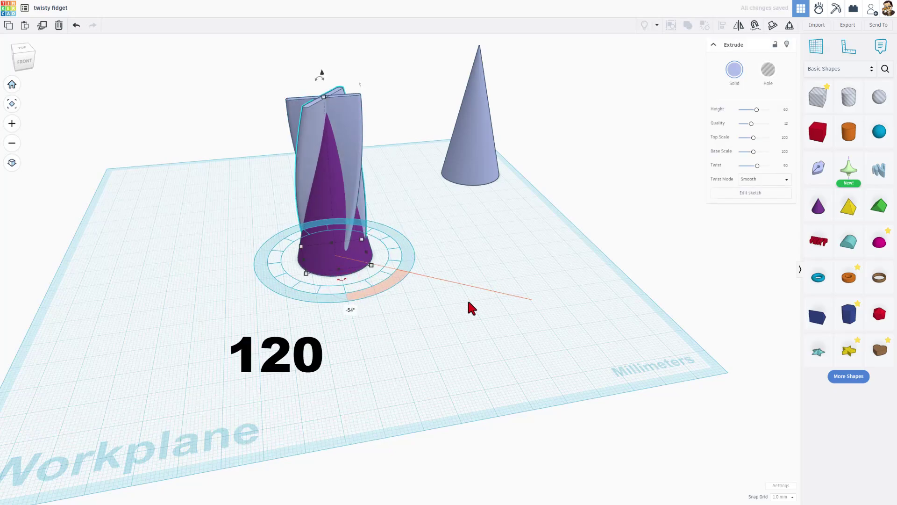
pyautogui.click(347, 311)
pyautogui.write('120')
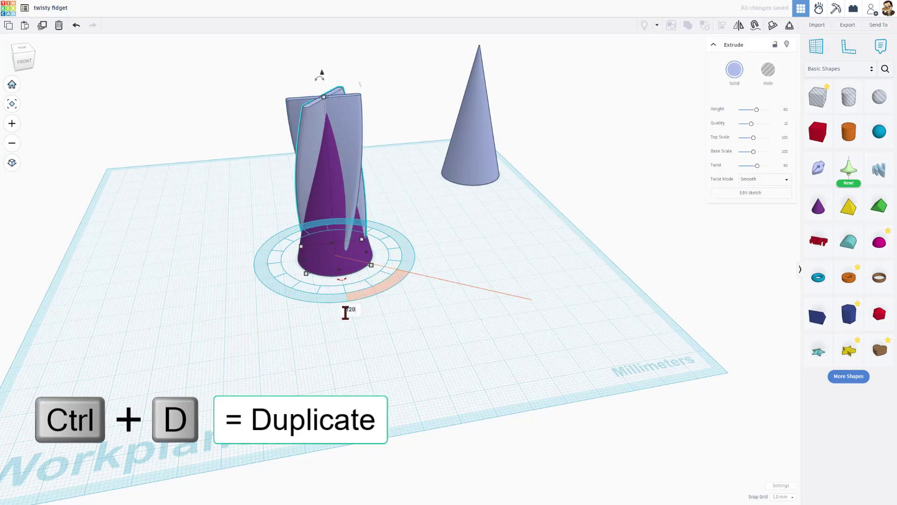
pyautogui.press('Return')
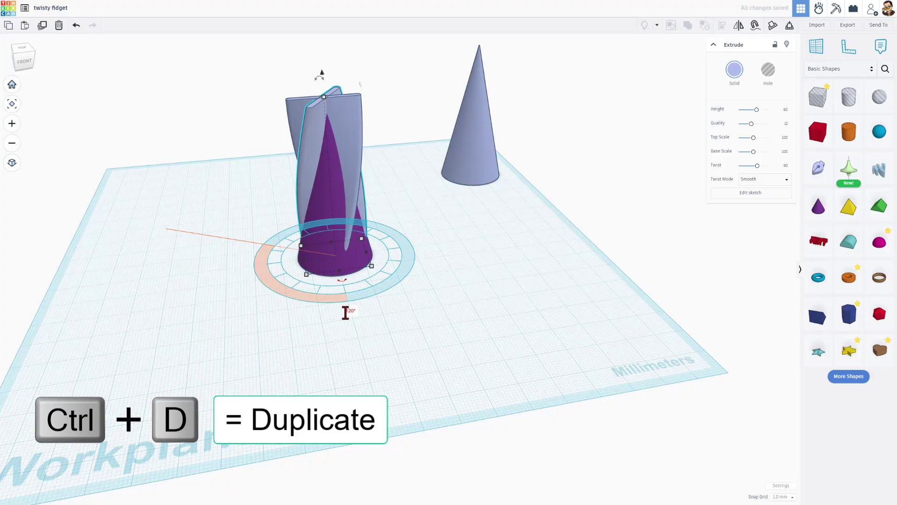
pyautogui.hotkey('ctrl', 'd')
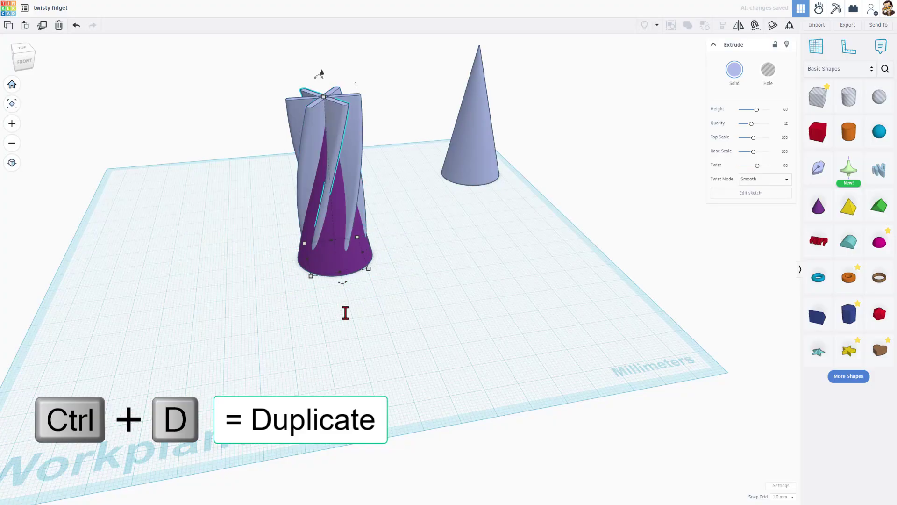
pyautogui.click(378, 374)
pyautogui.moveTo(378, 374); pyautogui.dragTo(423, 331, button='right')
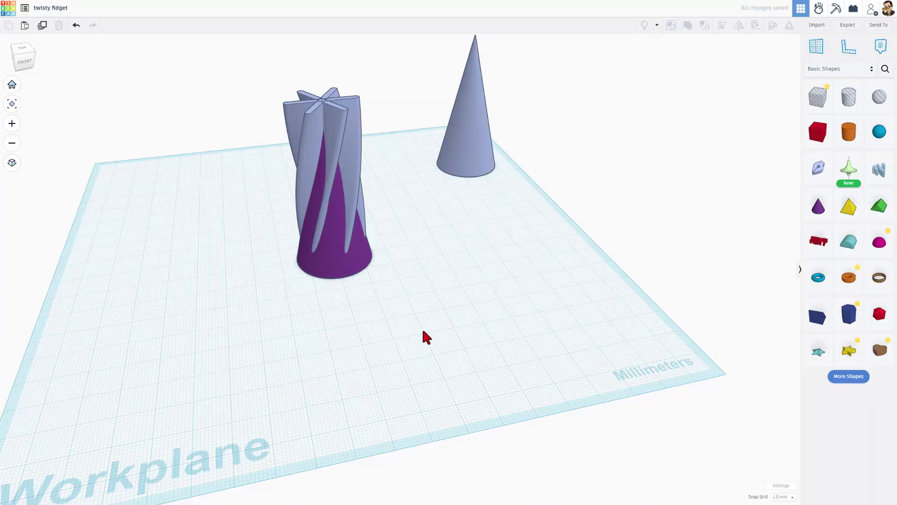
# Duplicate one twisted blade, shift it to the left and make it a hole
pyautogui.click(338, 138)
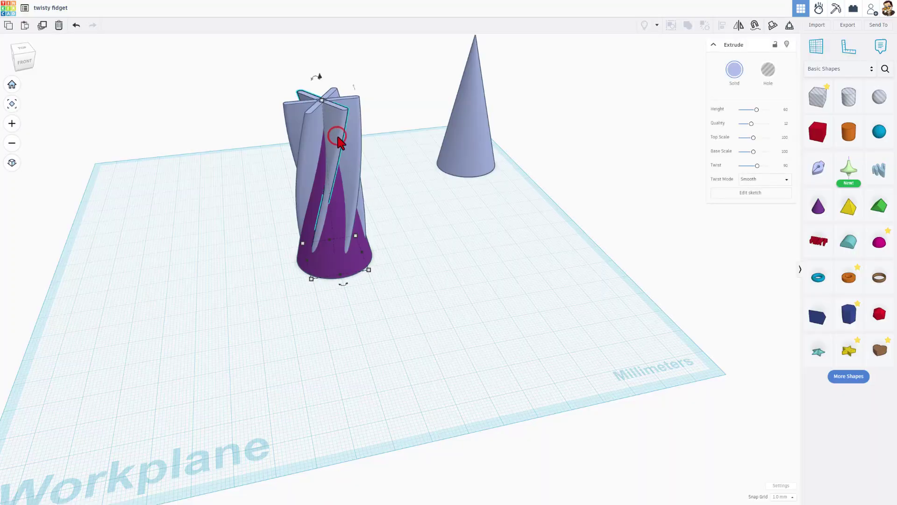
pyautogui.hotkey('ctrl', 'd')
pyautogui.hotkey('shift', 'Left')
pyautogui.hotkey('shift', 'Left')
pyautogui.hotkey('shift', 'Left')
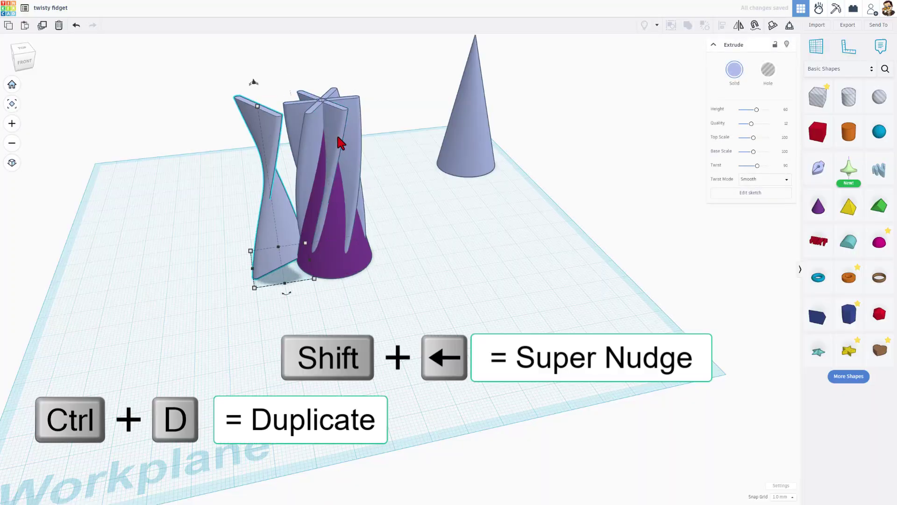
pyautogui.hotkey('shift', 'Left')
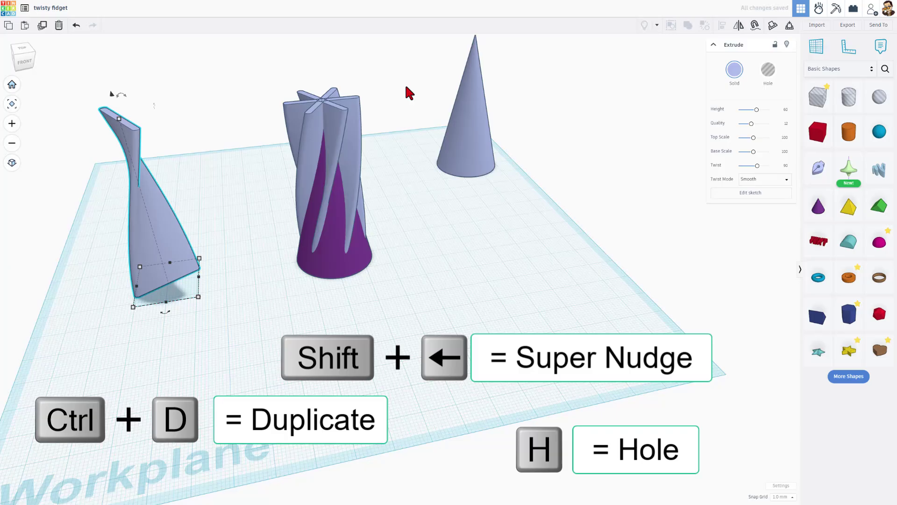
pyautogui.click(767, 71)
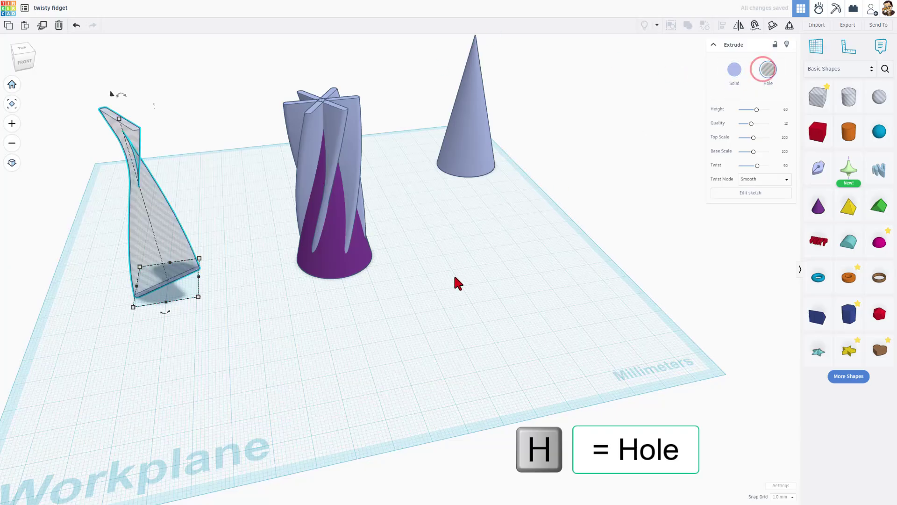
pyautogui.click(455, 278)
# Duplicate the purple cone and slide the copy left beside the hole blade
pyautogui.click(340, 269)
pyautogui.hotkey('ctrl', 'd')
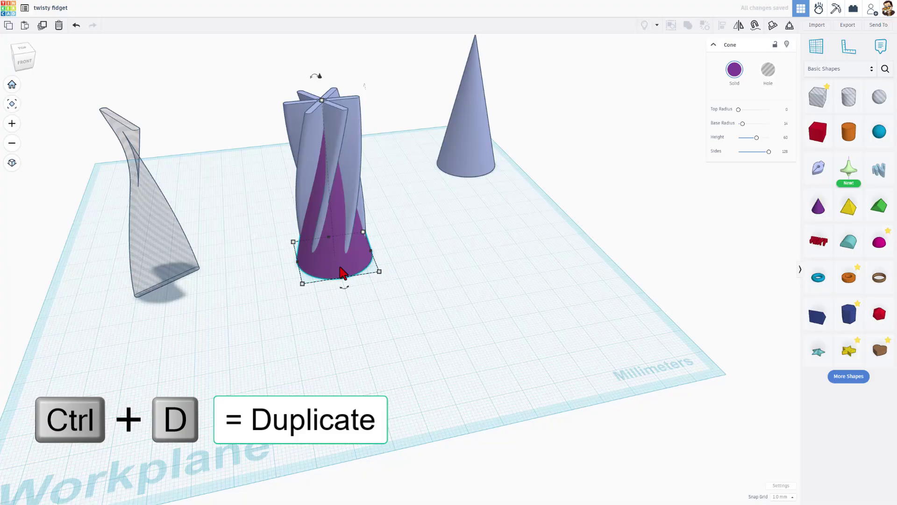
pyautogui.press('Left')
pyautogui.press('Left')
pyautogui.press('Left')
pyautogui.press('Left')
pyautogui.press('Left')
pyautogui.press('Left')
pyautogui.press('Left')
pyautogui.press('Left')
pyautogui.press('Left')
pyautogui.press('Left')
pyautogui.press('Left')
pyautogui.press('Left')
pyautogui.press('Left')
pyautogui.press('Left')
pyautogui.press('Left')
pyautogui.press('Left')
pyautogui.press('Left')
pyautogui.press('Left')
pyautogui.press('Left')
pyautogui.press('Left')
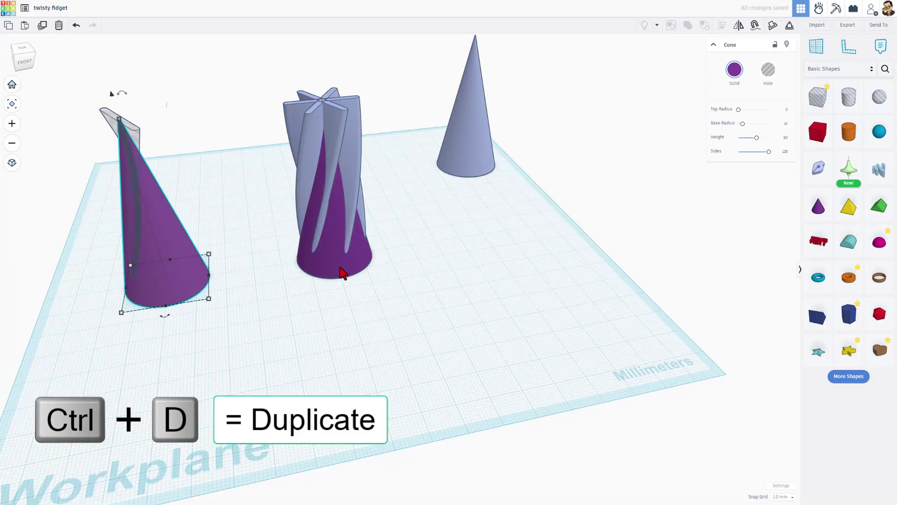
pyautogui.click(340, 266)
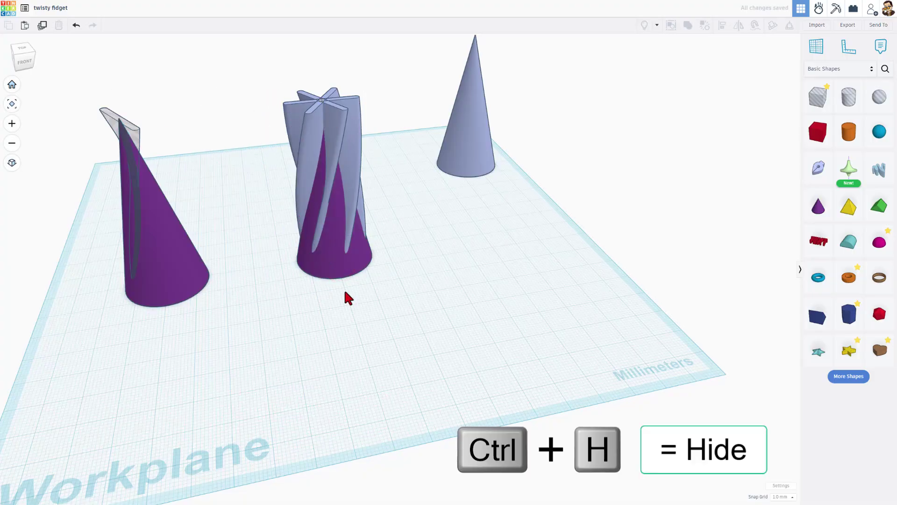
# Hide the inner cone and bundle the three twisted blades with Ctrl+B
pyautogui.click(333, 269)
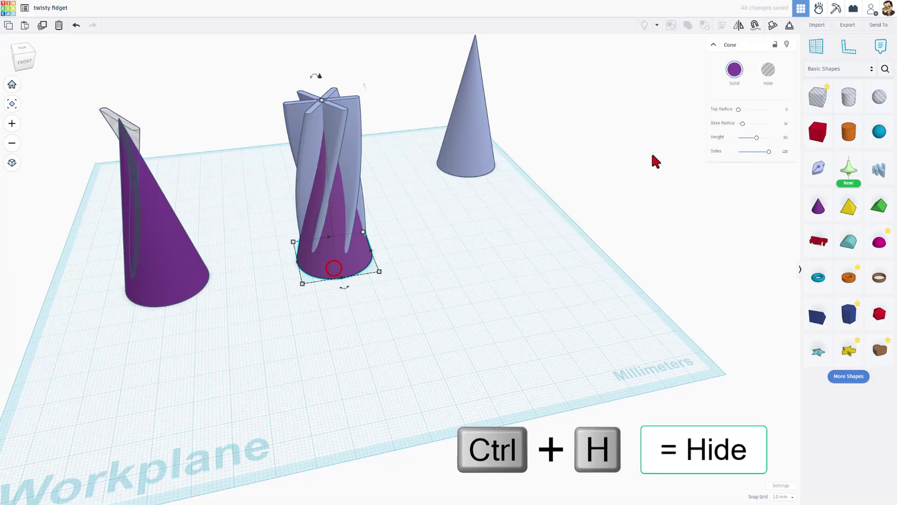
pyautogui.click(787, 44)
pyautogui.click(239, 116)
pyautogui.moveTo(253, 108); pyautogui.dragTo(367, 229)
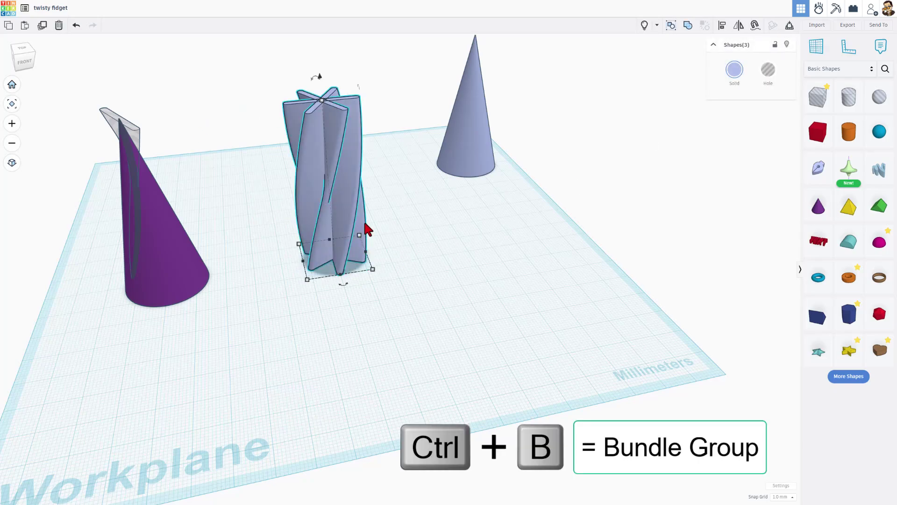
pyautogui.hotkey('ctrl', 'b')
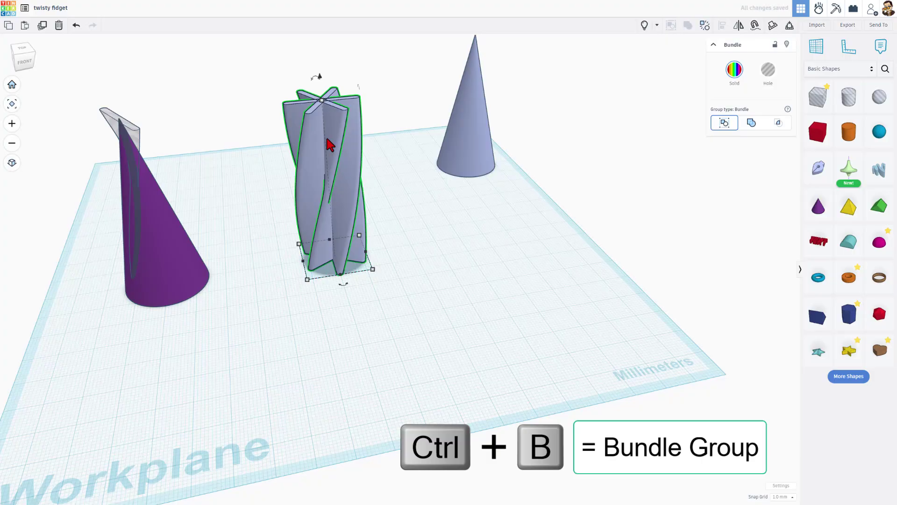
# Show the cone again and intersect it with the blade bundle into a three-bladed spike
pyautogui.click(645, 26)
pyautogui.moveTo(442, 266); pyautogui.dragTo(423, 258, button='right')
pyautogui.moveTo(250, 101); pyautogui.dragTo(408, 282)
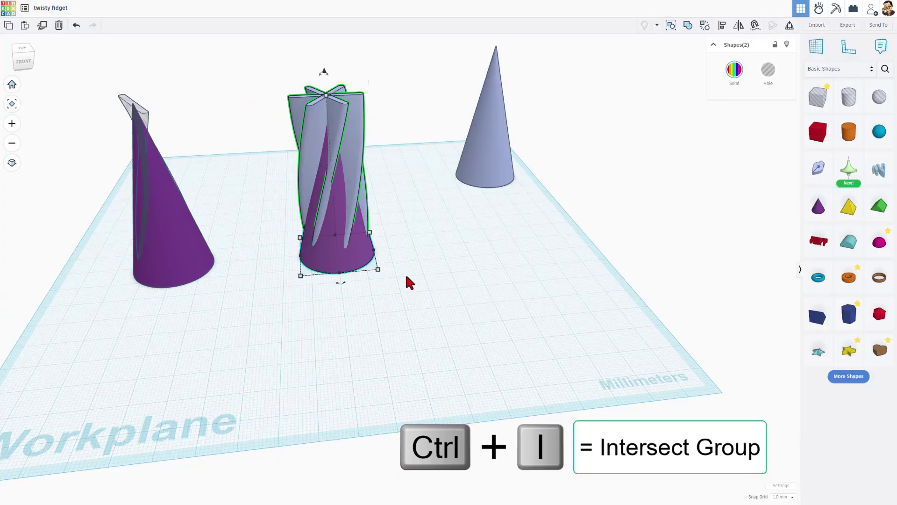
pyautogui.hotkey('ctrl', 'i')
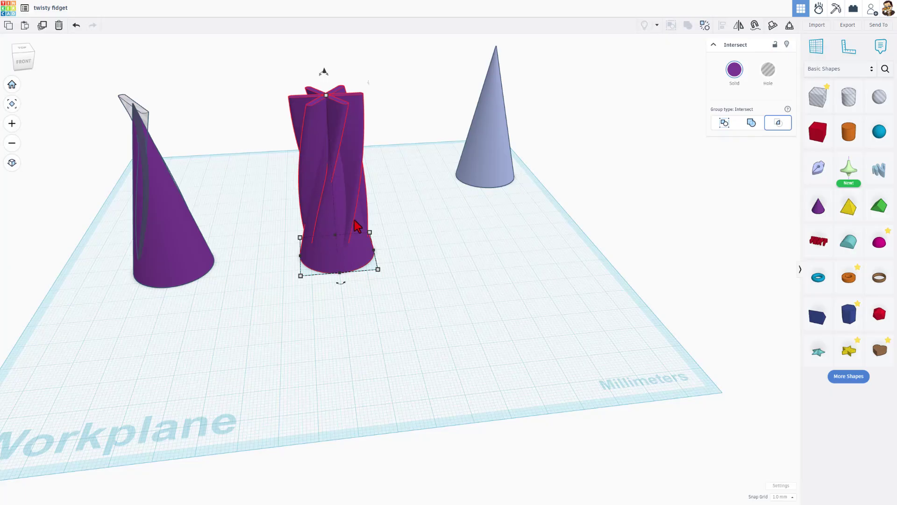
pyautogui.scroll(2, 364, 254)
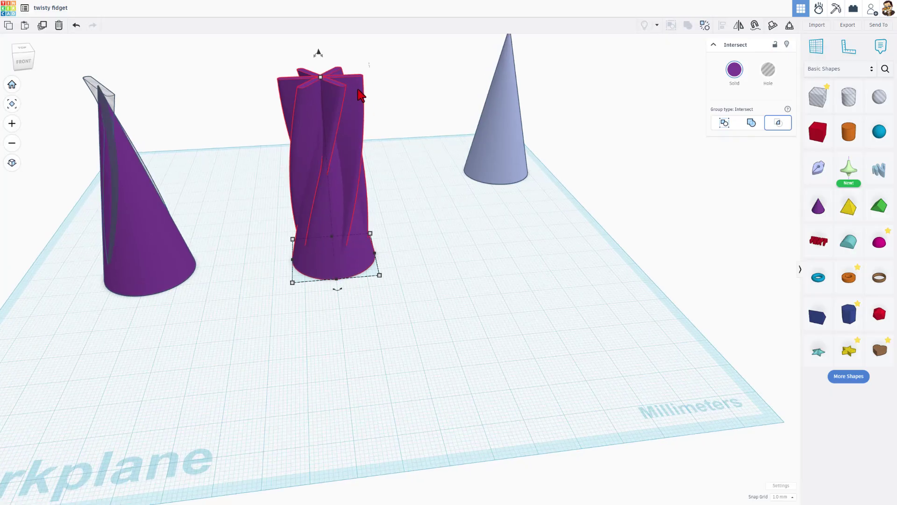
pyautogui.moveTo(382, 301); pyautogui.dragTo(431, 294, button='right')
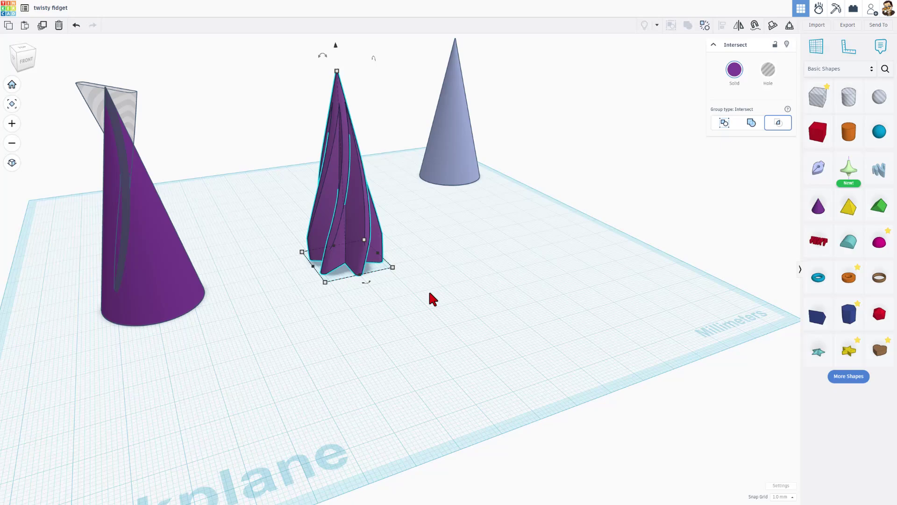
pyautogui.moveTo(514, 340); pyautogui.dragTo(545, 344, button='right')
# Color the twisted blade spike green
pyautogui.click(735, 70)
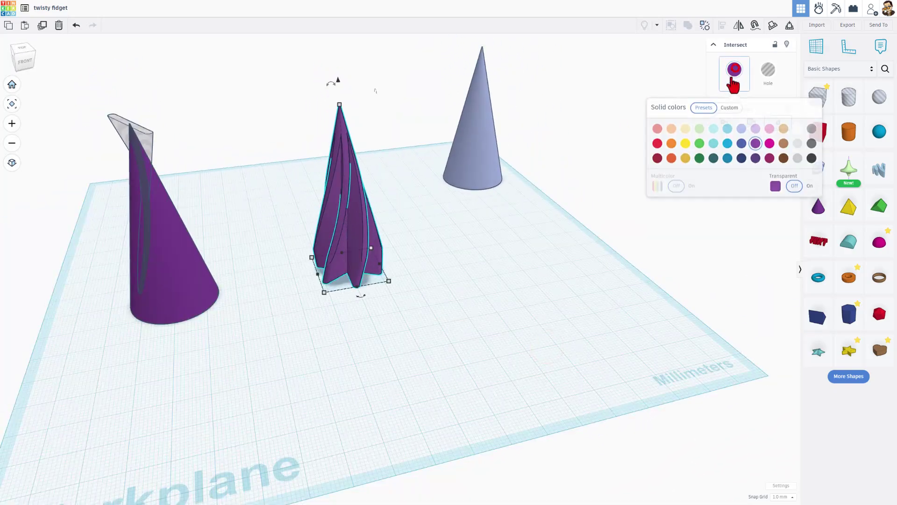
pyautogui.click(698, 144)
pyautogui.click(484, 260)
# Move the purple cone and twisted hole aside together, then hide the cone
pyautogui.moveTo(100, 173); pyautogui.dragTo(270, 287)
pyautogui.click(260, 368)
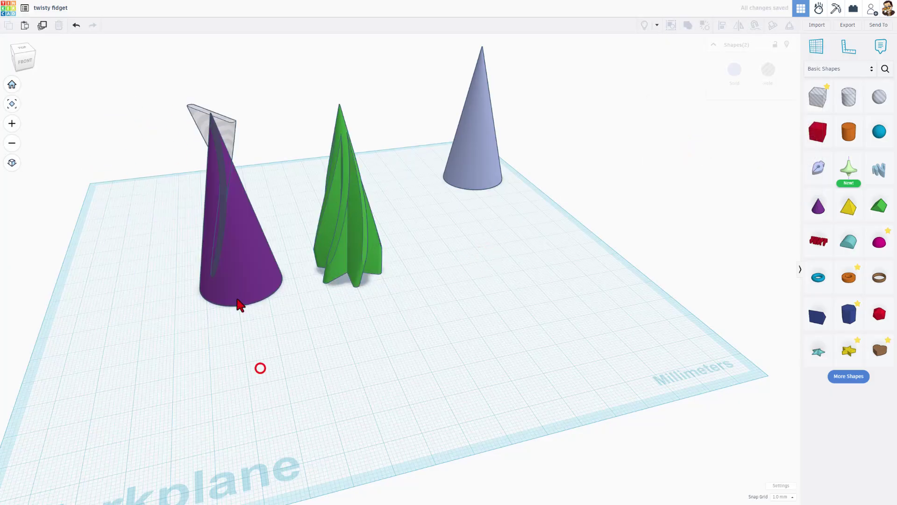
pyautogui.click(247, 280)
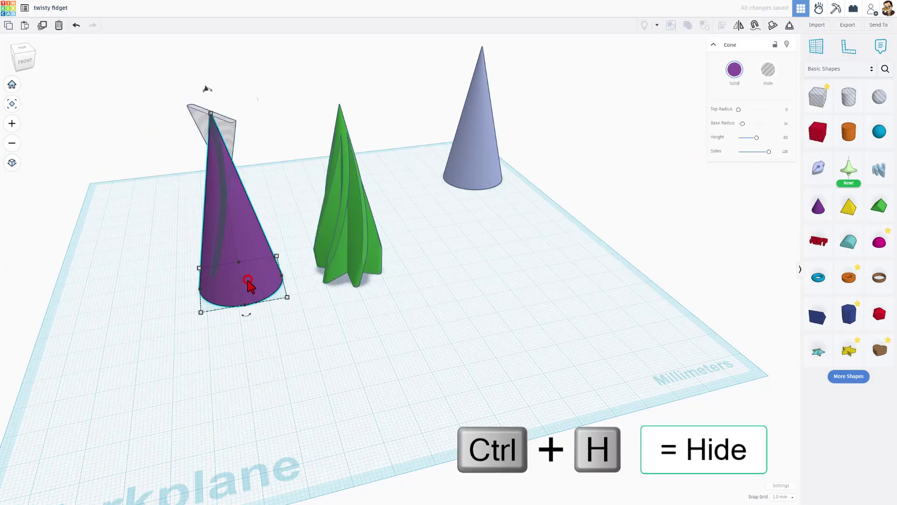
pyautogui.click(787, 45)
# Thicken the hole's sketched blade line to width 2.4 and finish the sketch
pyautogui.click(236, 253)
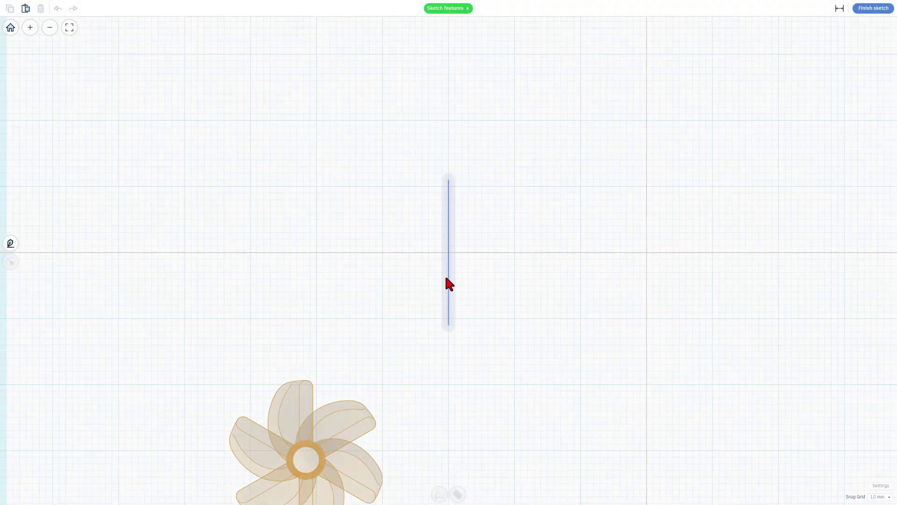
pyautogui.click(448, 281)
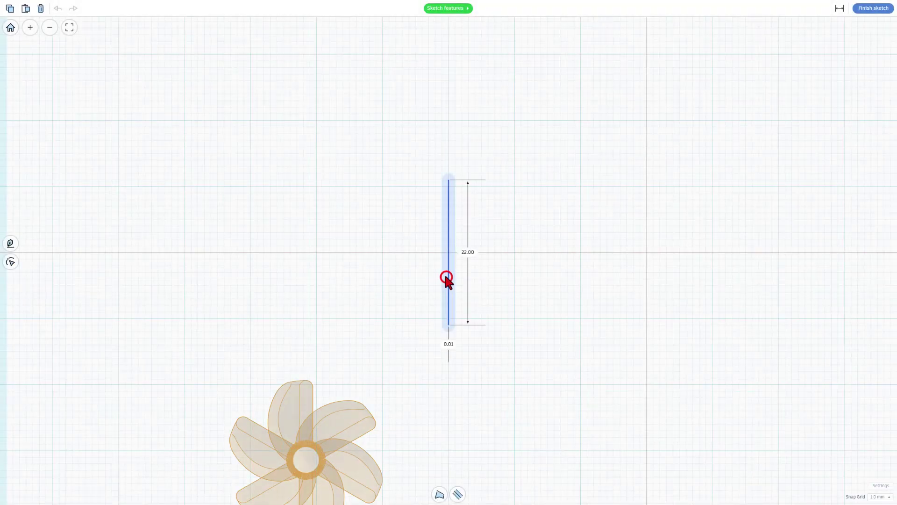
pyautogui.click(456, 496)
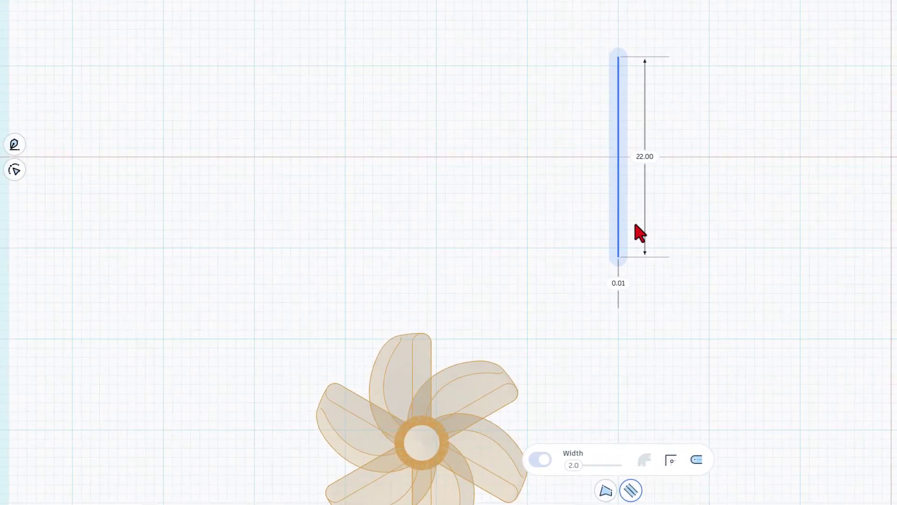
pyautogui.click(574, 465)
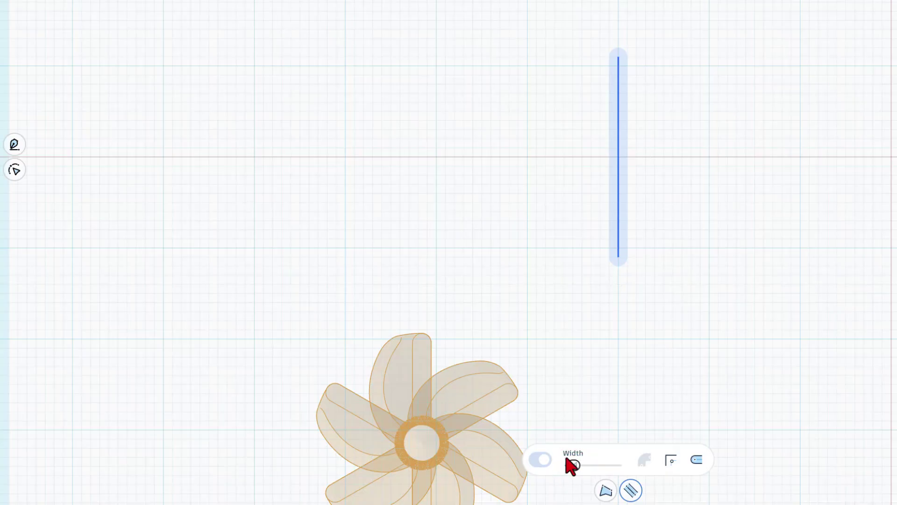
pyautogui.moveTo(571, 465); pyautogui.dragTo(573, 465)
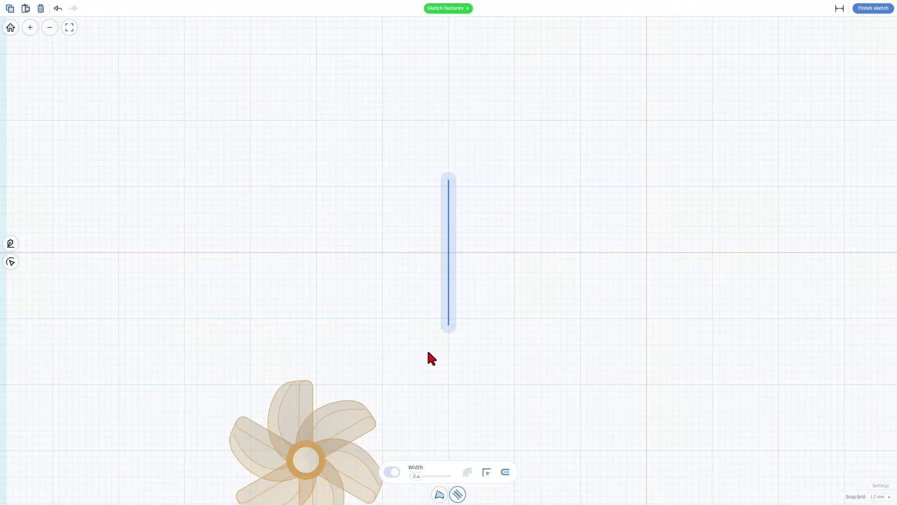
pyautogui.click(873, 20)
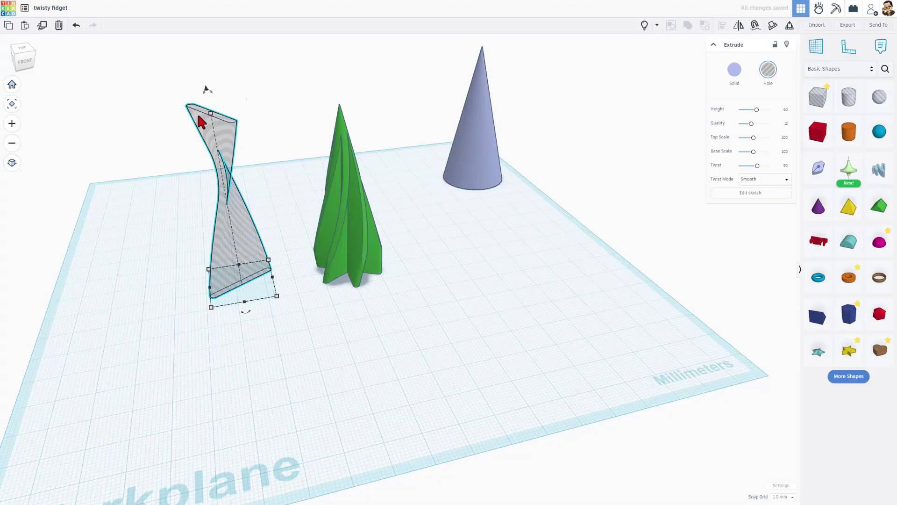
# Make two duplicates of the twisted hole, each rotated a further 120°
pyautogui.hotkey('ctrl', 'd')
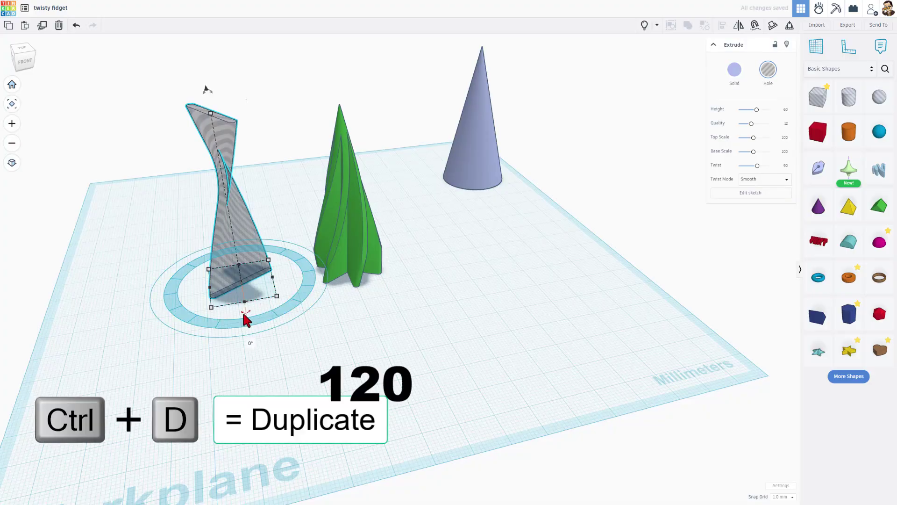
pyautogui.moveTo(242, 310); pyautogui.dragTo(260, 335)
pyautogui.write('120')
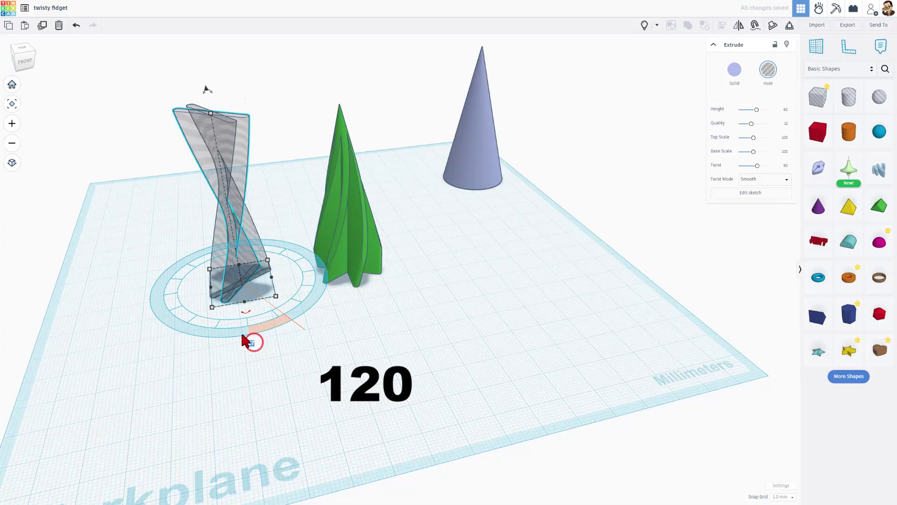
pyautogui.press('Return')
pyautogui.hotkey('ctrl', 'd')
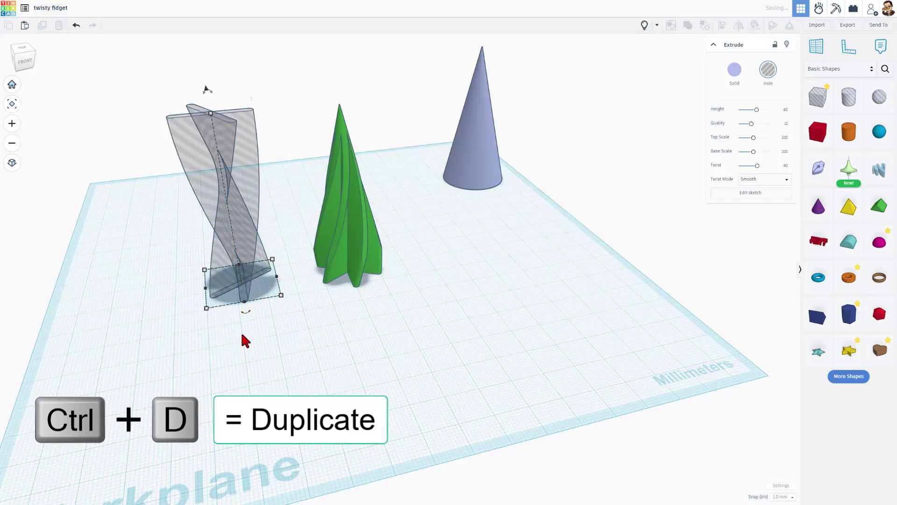
# Show the cone, center-align it with the three holes, and group them into one slotted part
pyautogui.click(349, 369)
pyautogui.click(642, 28)
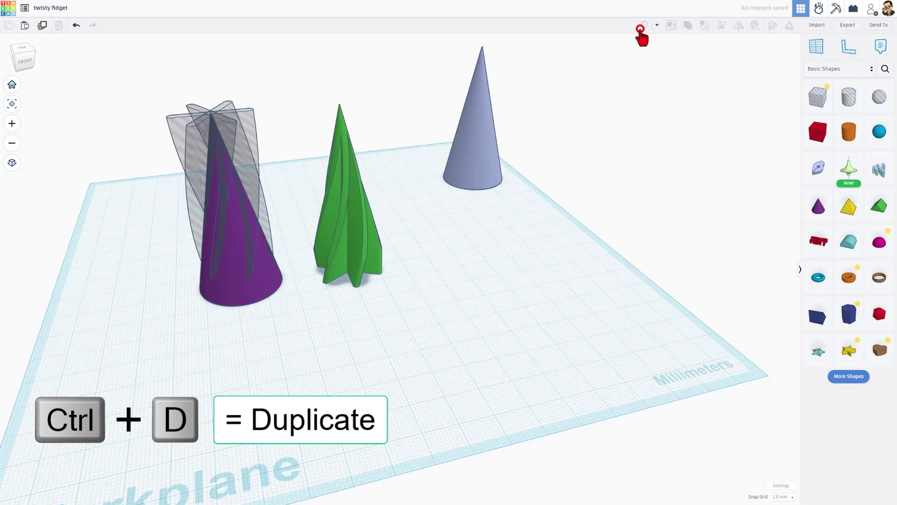
pyautogui.click(166, 217)
pyautogui.moveTo(149, 177); pyautogui.dragTo(263, 310)
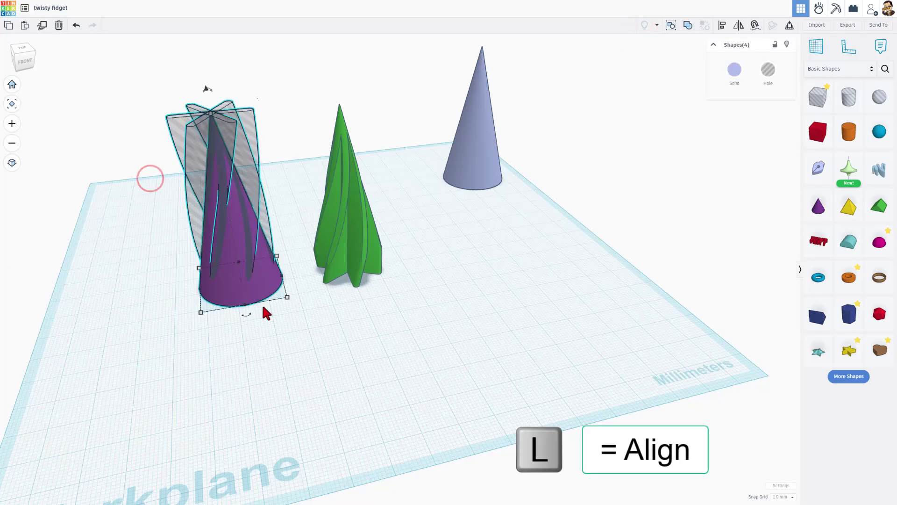
pyautogui.press('l')
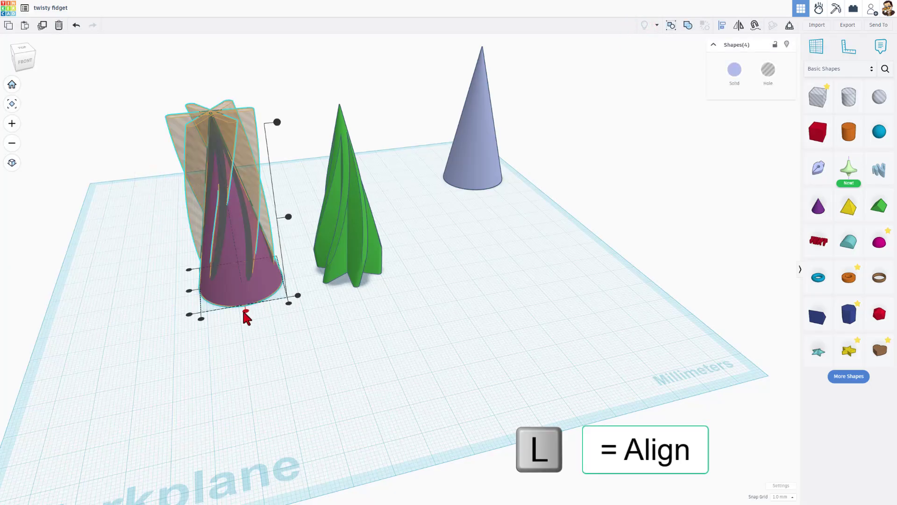
pyautogui.click(243, 312)
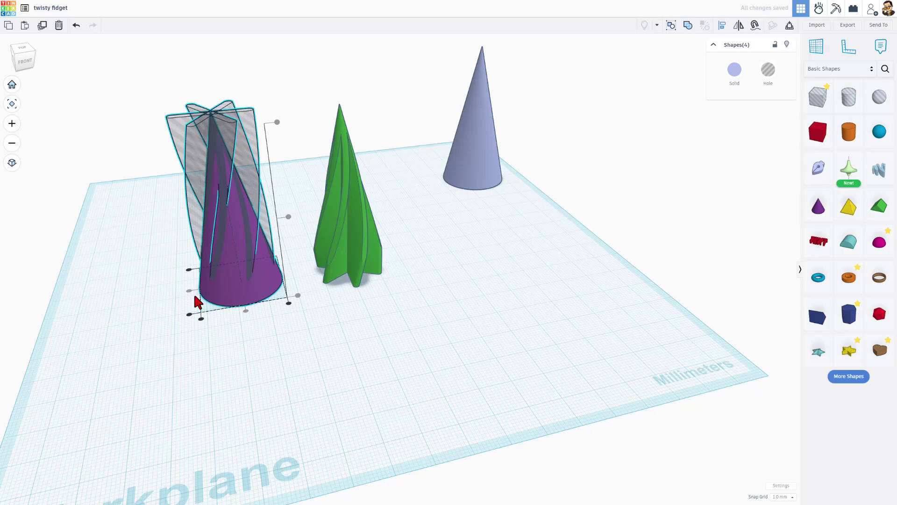
pyautogui.hotkey('ctrl', 'g')
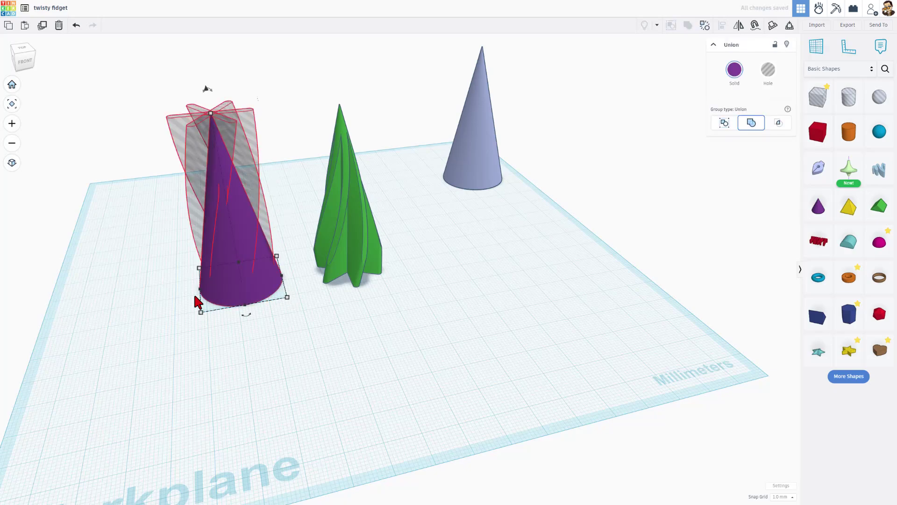
pyautogui.moveTo(195, 296); pyautogui.dragTo(299, 340, button='right')
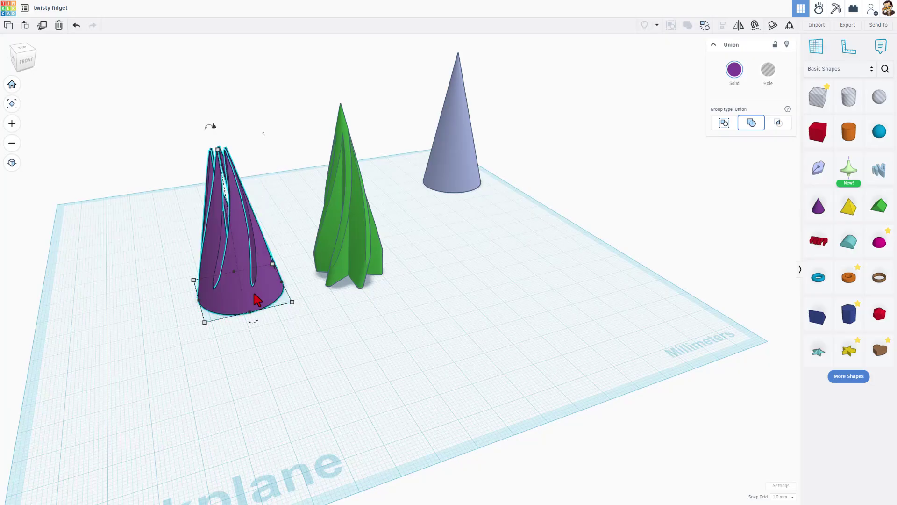
pyautogui.moveTo(374, 391); pyautogui.dragTo(260, 344, button='right')
# Export the slotted cone and green spike as the STL file 'twisty fidget.stl'
pyautogui.moveTo(260, 344); pyautogui.dragTo(379, 262)
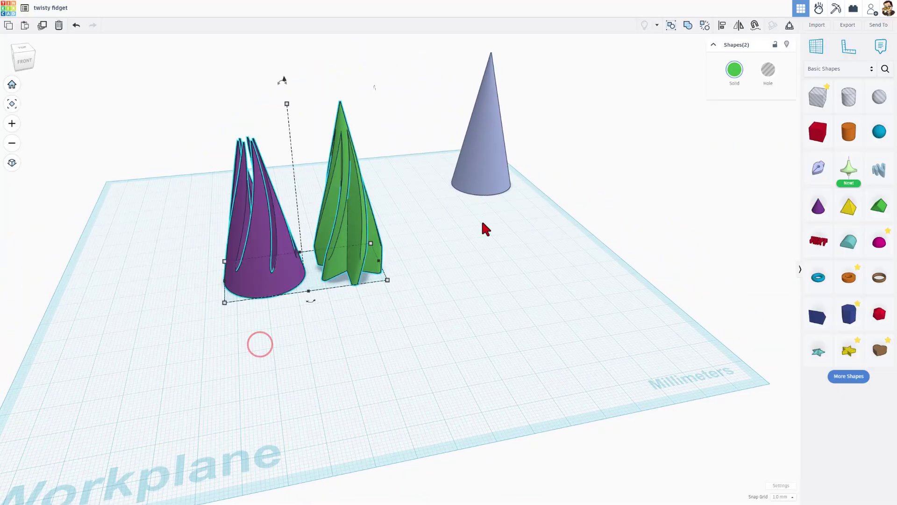
pyautogui.click(850, 26)
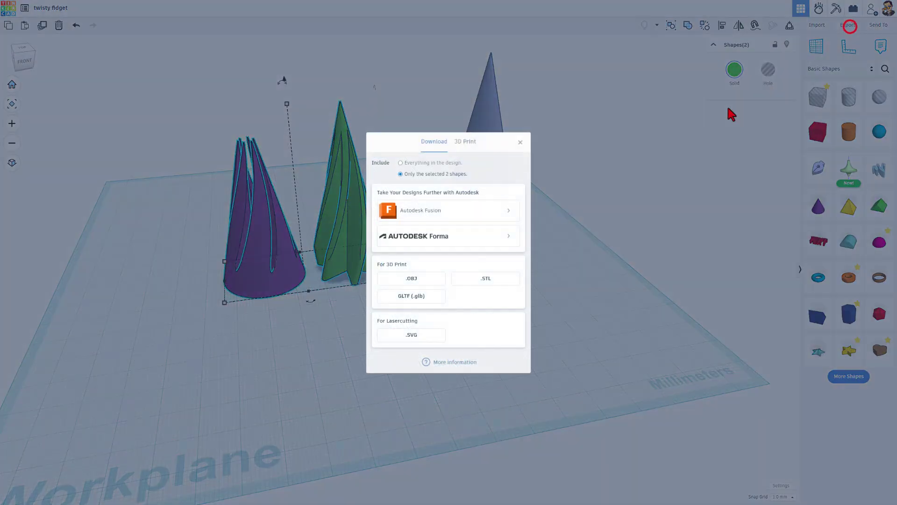
pyautogui.click(477, 286)
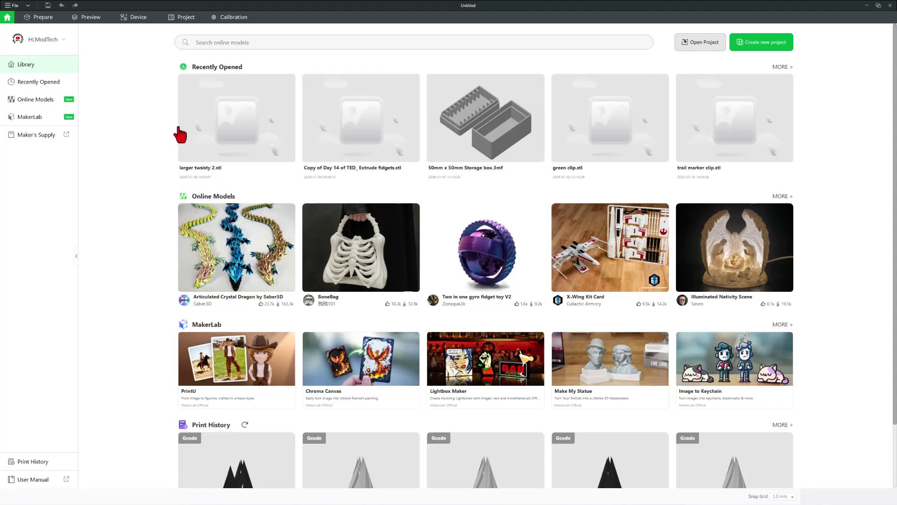
# Create a new Bambu Studio project and import 'twisty fidget.stl' onto the plate
pyautogui.click(761, 45)
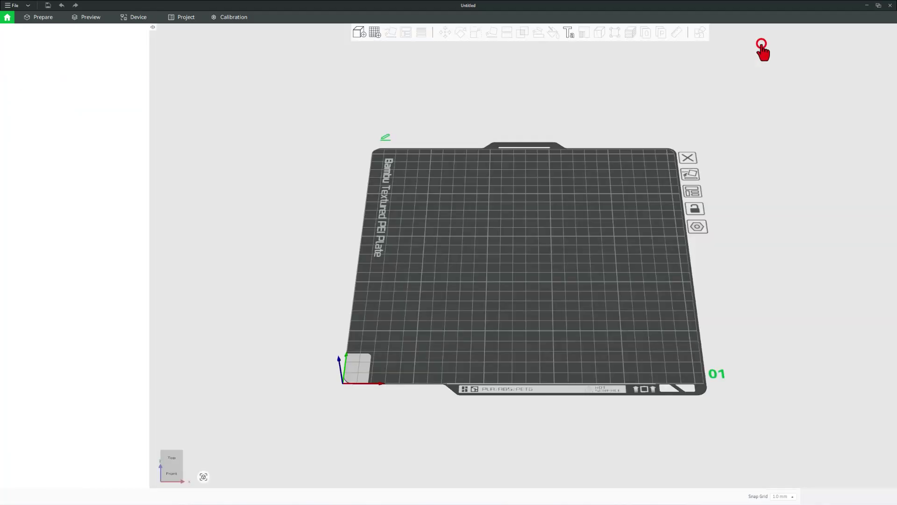
pyautogui.click(358, 33)
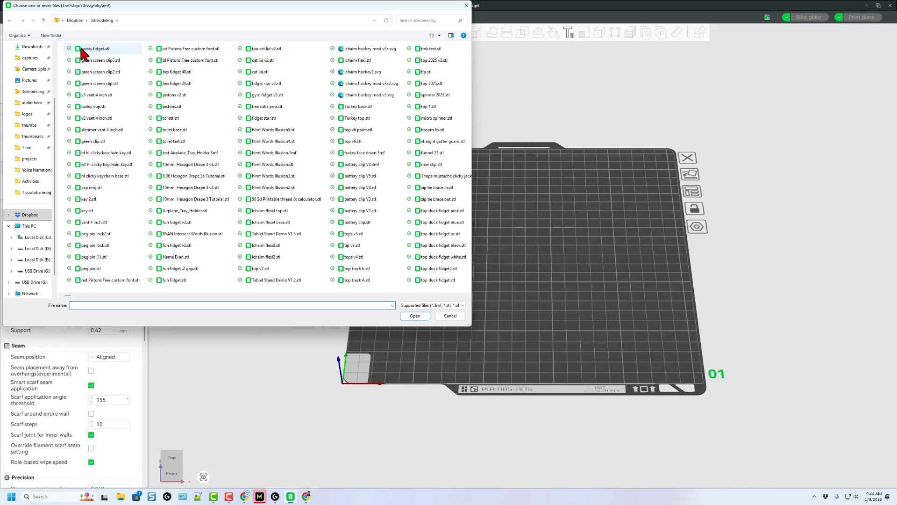
pyautogui.doubleClick(92, 50)
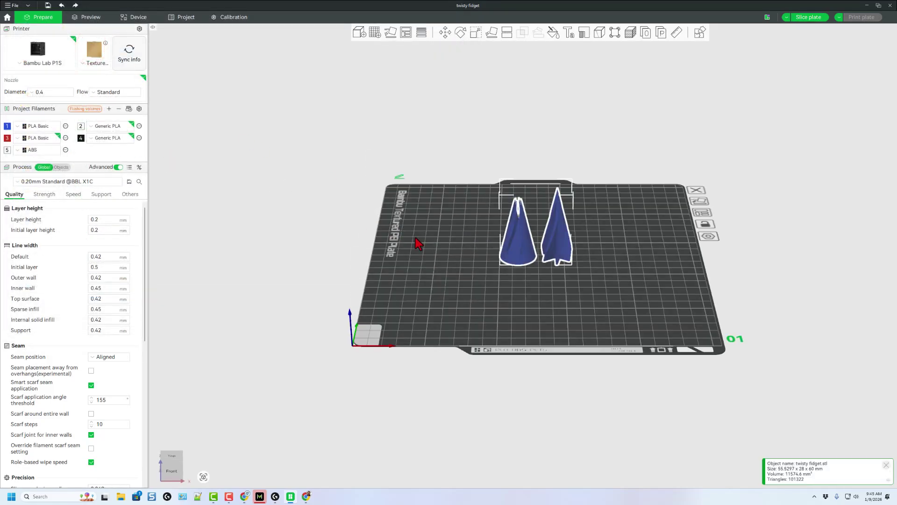
# Change both parts' filament to 4, Generic PLA
pyautogui.rightClick(518, 262)
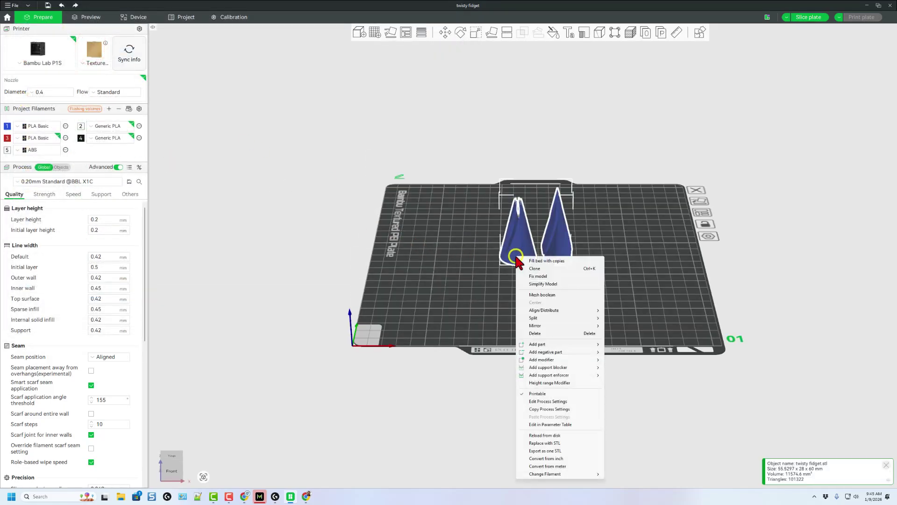
pyautogui.click(558, 475)
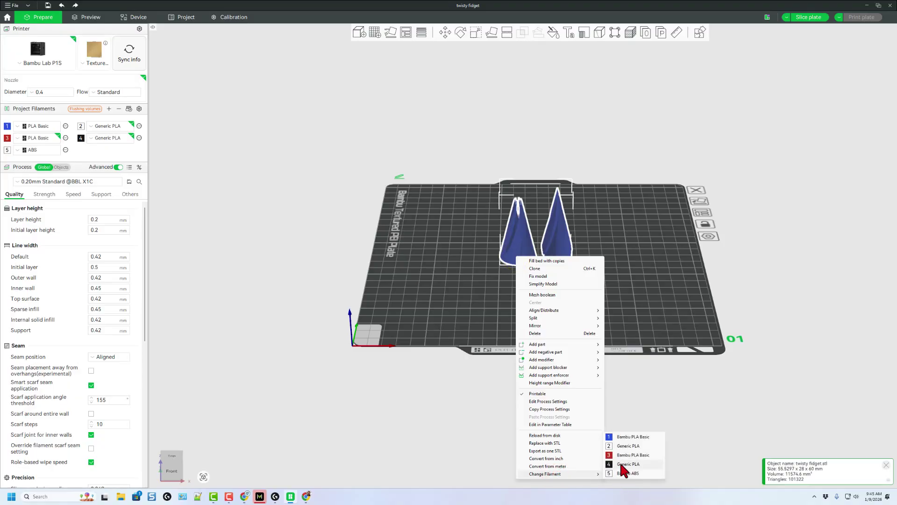
pyautogui.click(622, 463)
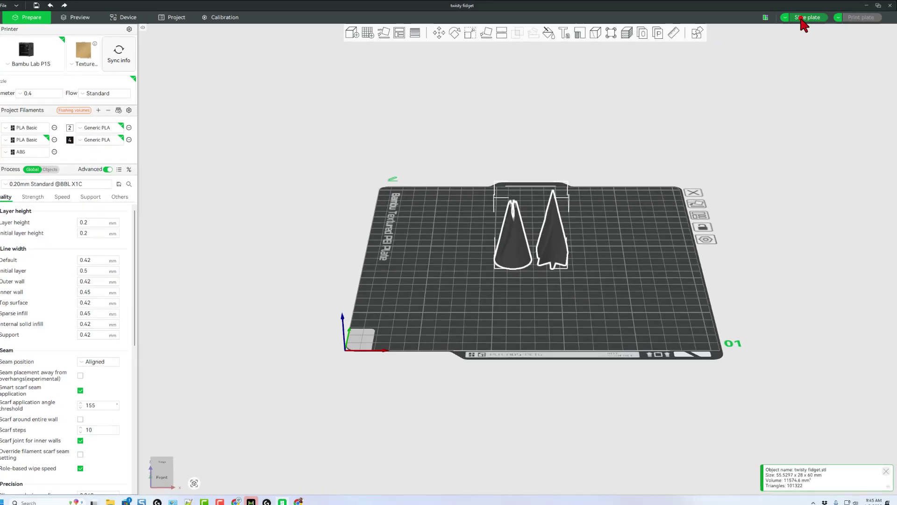
# Slice the plate and send the print job to the Bambu Lab P1S
pyautogui.click(807, 17)
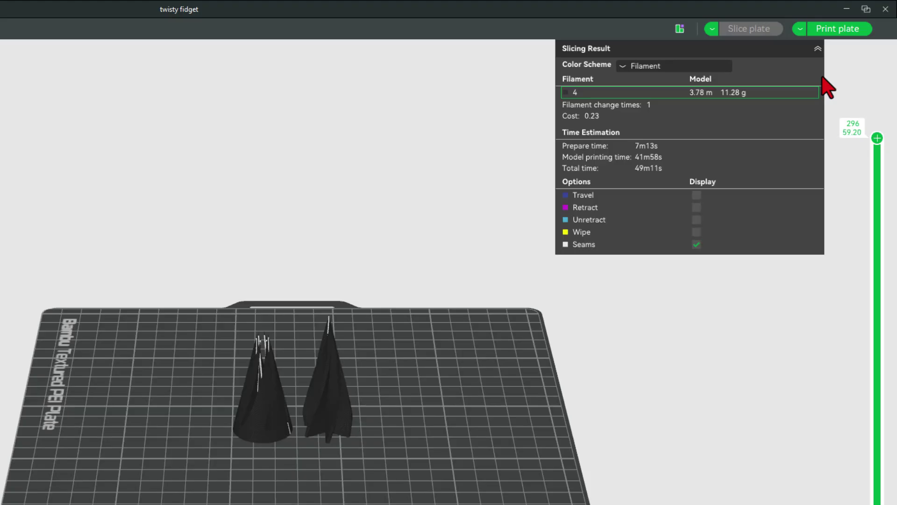
pyautogui.click(826, 34)
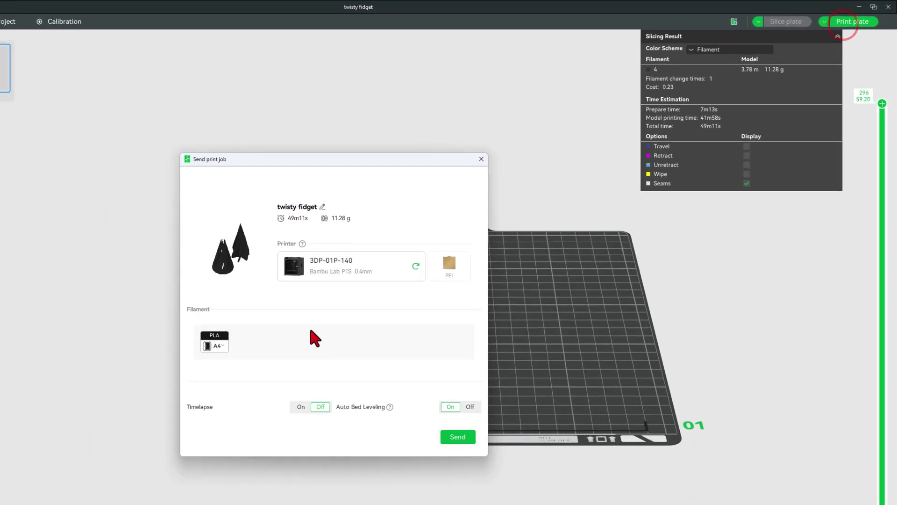
pyautogui.click(456, 437)
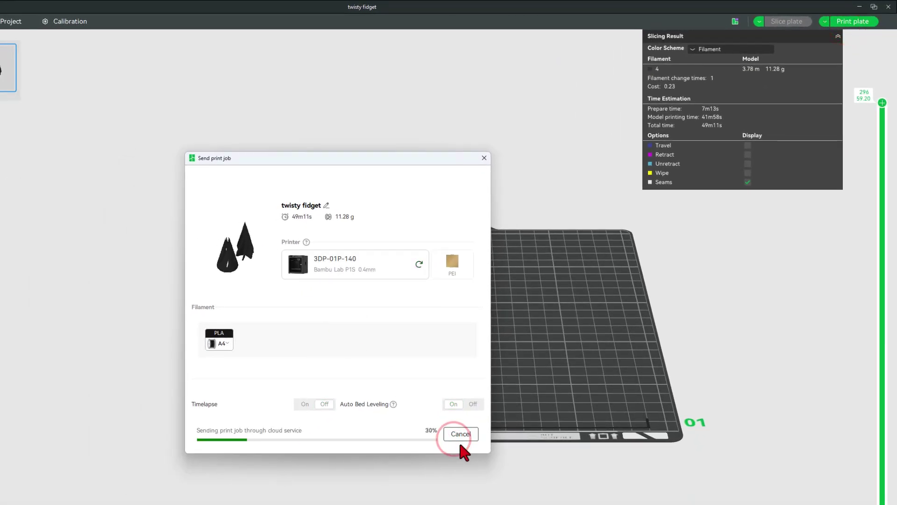